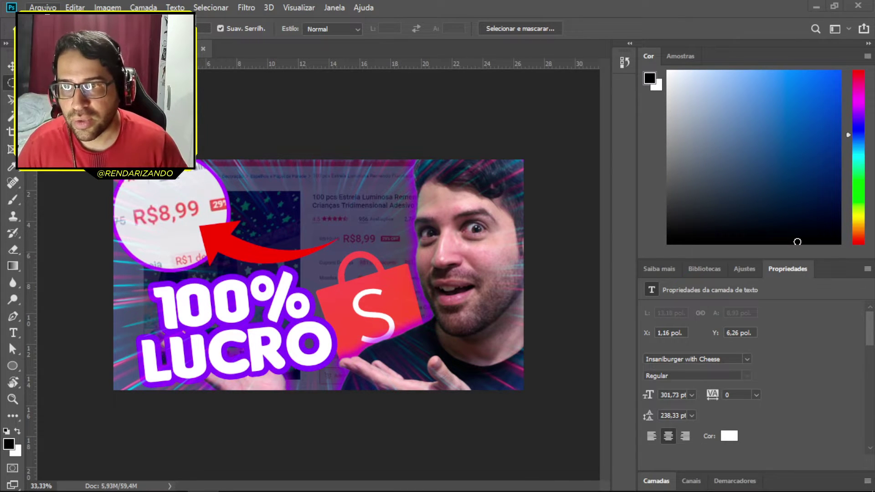
- Create a blank white 1920×1080 document from the Grande - Web preset
left_click(39, 9)
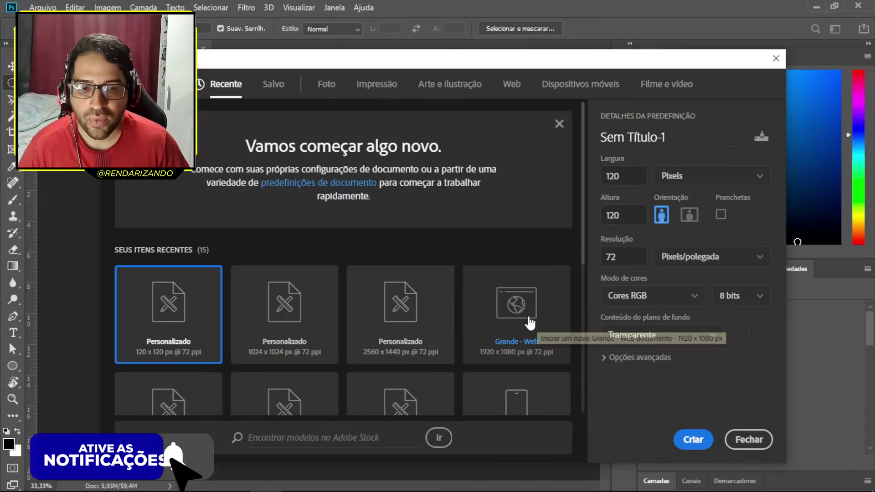
left_click(528, 326)
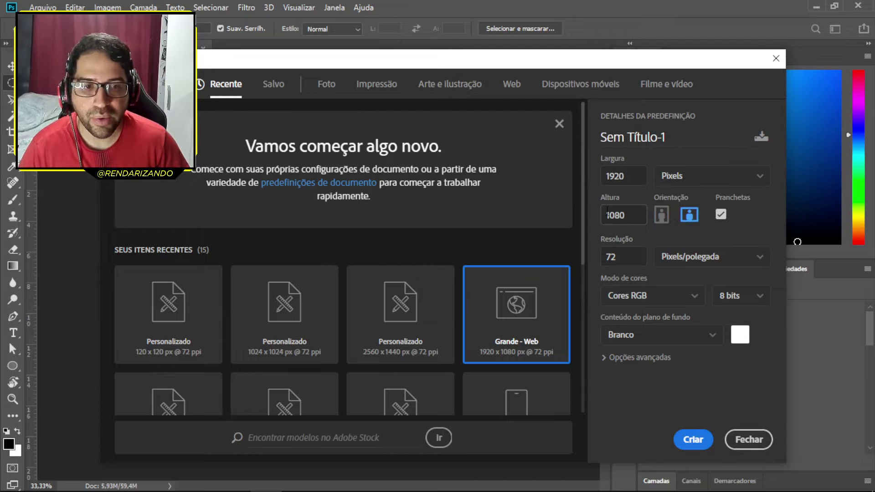
left_click(689, 435)
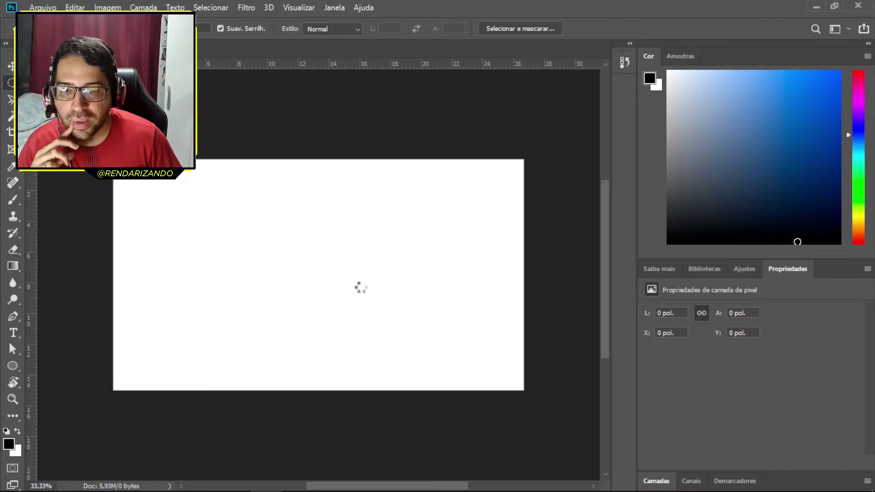
- Place the man's photo on the canvas, nudged slightly lower and left
left_click_drag(357, 287, 362, 286)
left_click_drag(326, 247, 318, 254)
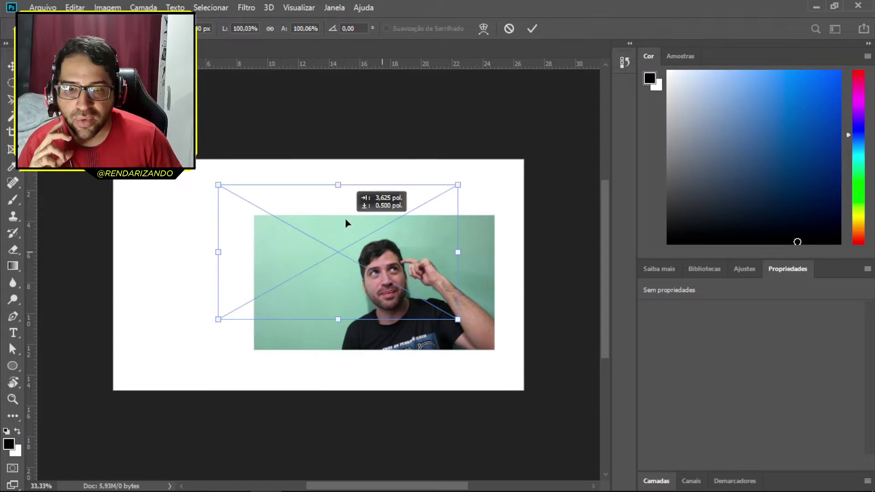
key("Return")
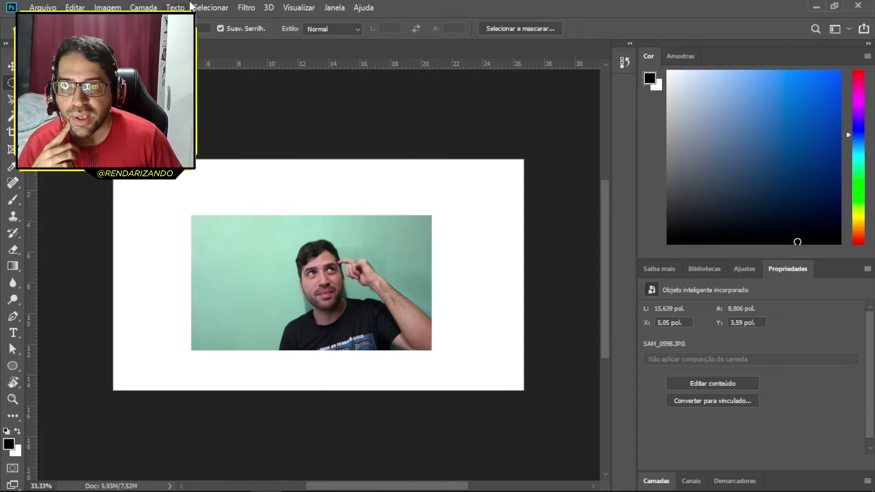
- Select the man with Select Subject, then invert the selection to the background
left_click(212, 7)
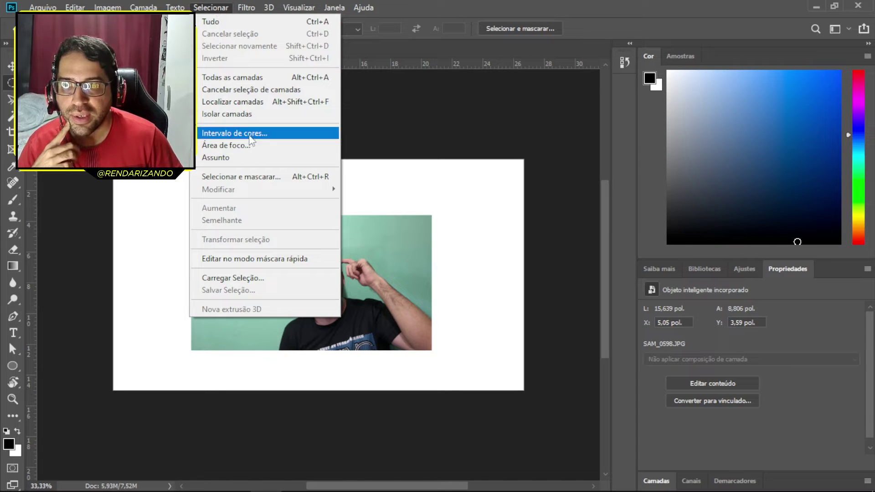
left_click(244, 159)
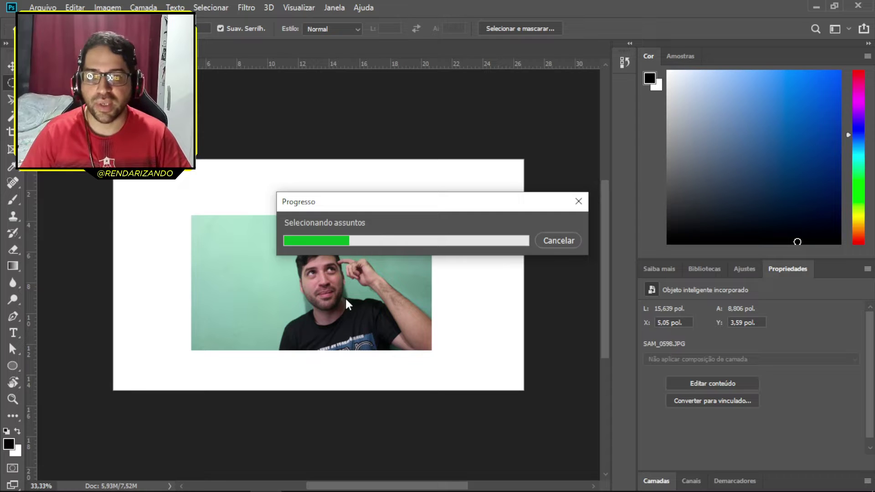
left_click(211, 7)
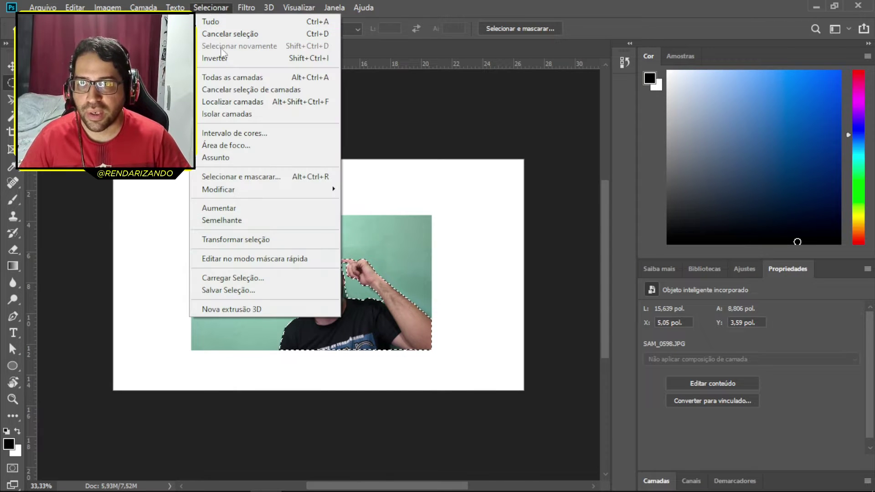
left_click(250, 60)
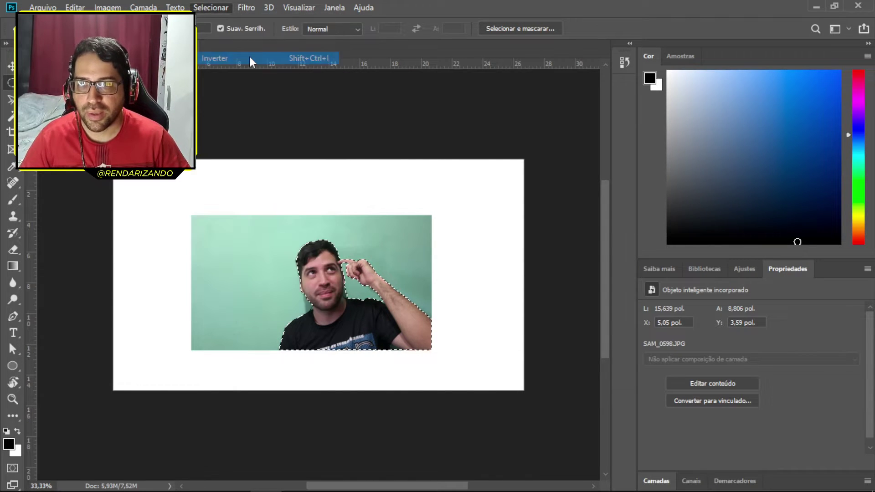
left_click(14, 249)
- Rasterize the photo, erase the selected green background, and deselect
left_click(235, 255)
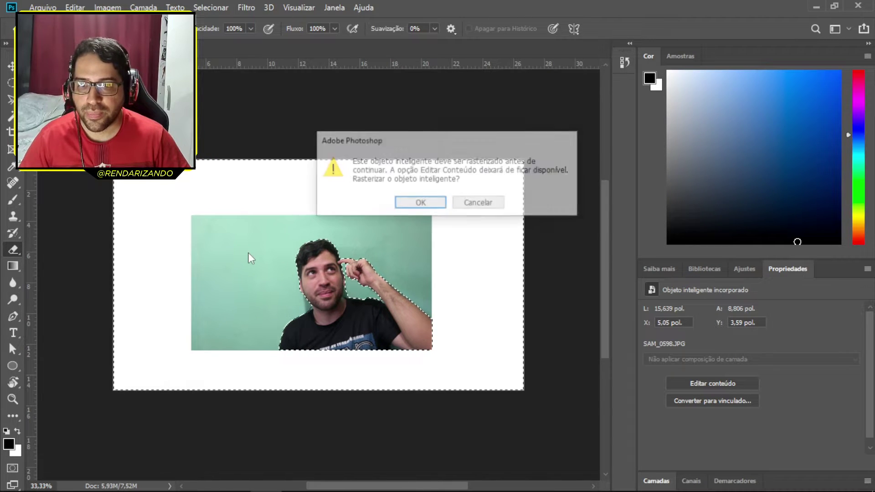
left_click(428, 205)
mouse_move(376, 212)
left_mouse_down()
mouse_move(401, 286)
mouse_move(426, 273)
mouse_move(423, 313)
left_mouse_up()
mouse_move(397, 246)
left_mouse_down()
mouse_move(377, 205)
mouse_move(408, 286)
mouse_move(408, 214)
mouse_move(426, 277)
left_mouse_up()
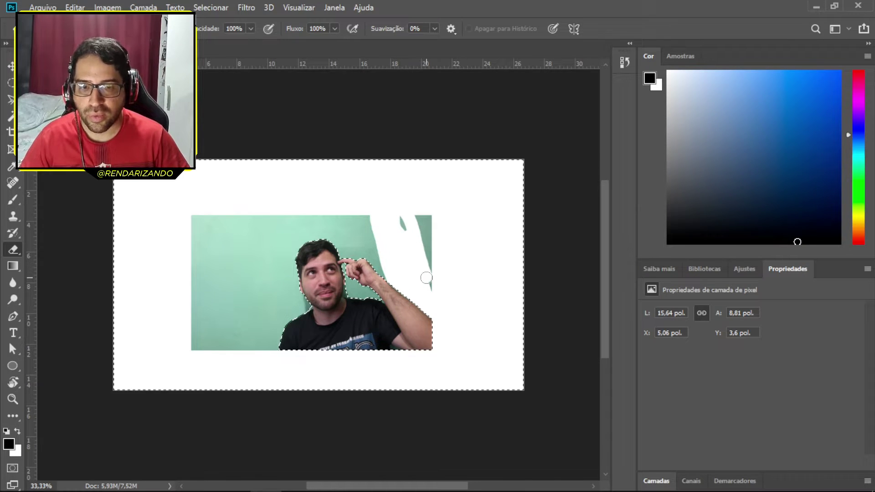
key("Delete")
key("ctrl+d")
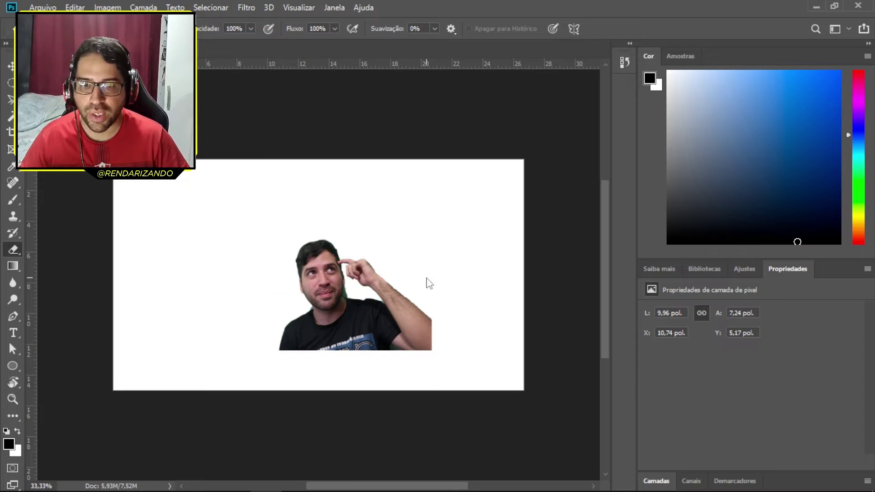
- Zoom in and erase the leftover green patch beside the neck with a smaller eraser
scroll(367, 285, "up", 3)
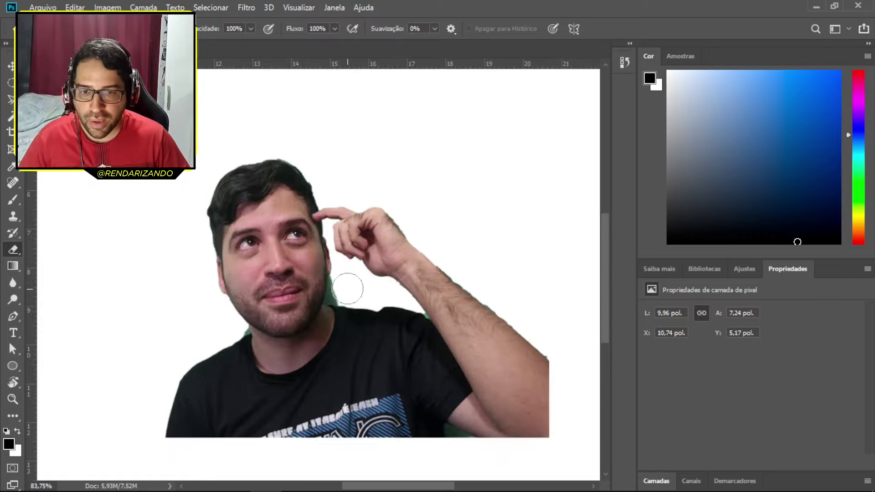
scroll(348, 288, "up", 3)
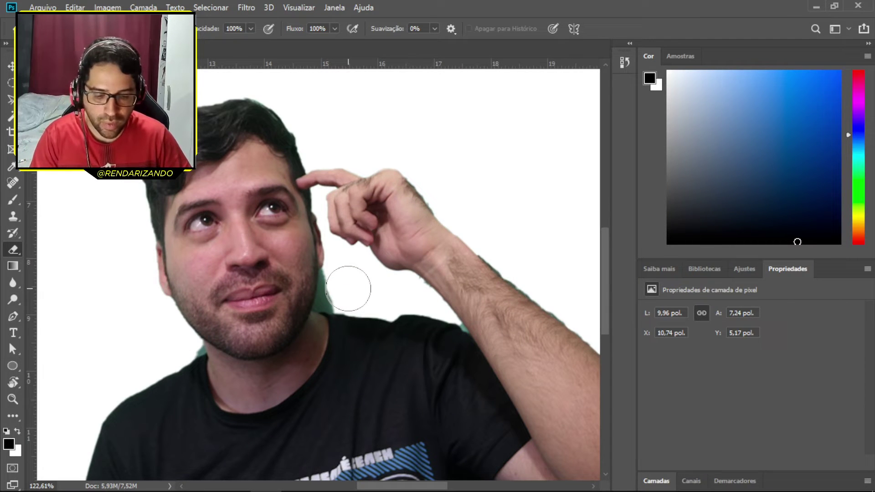
key("bracketleft")
key("bracketleft")
key("bracketleft")
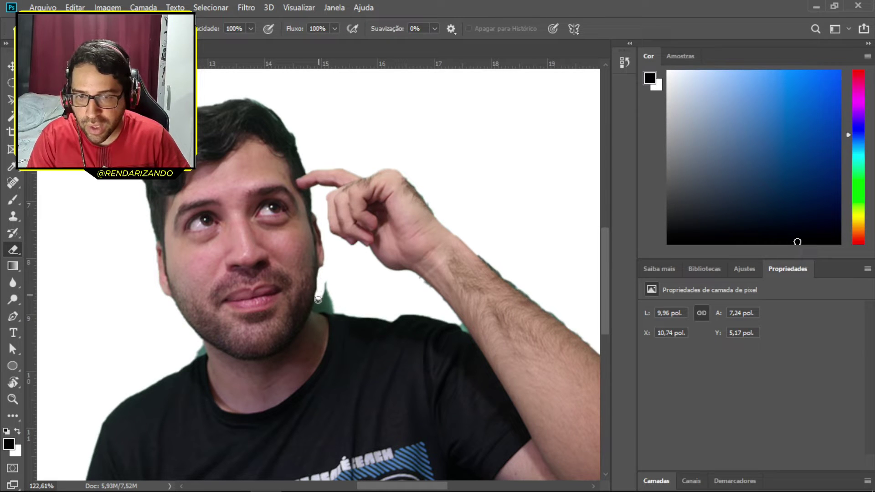
left_click_drag(326, 310, 325, 283)
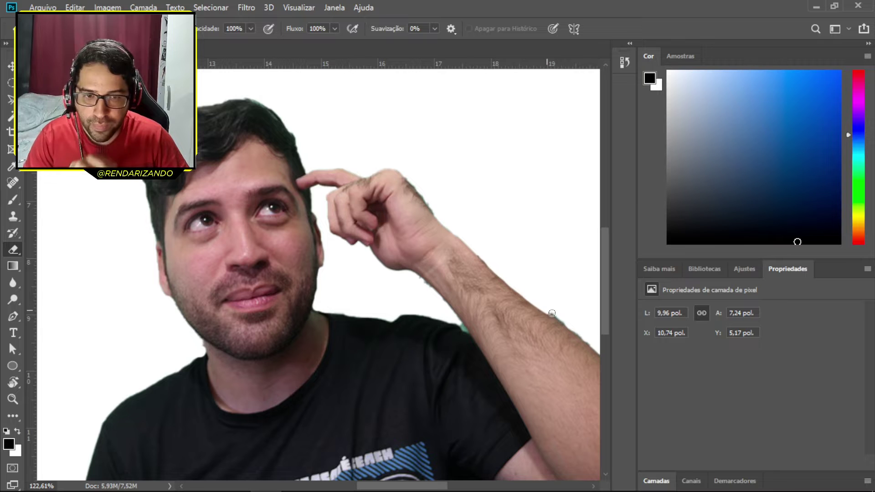
scroll(528, 298, "down", 5)
- Move the cut-out man to the canvas's bottom-right corner
key("v")
left_click_drag(296, 329, 370, 341)
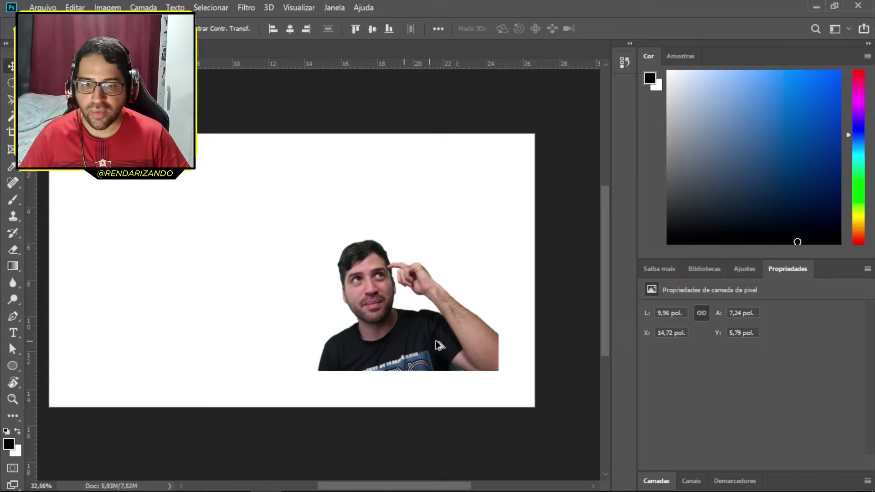
scroll(467, 339, "down", 2)
left_click_drag(467, 339, 494, 346)
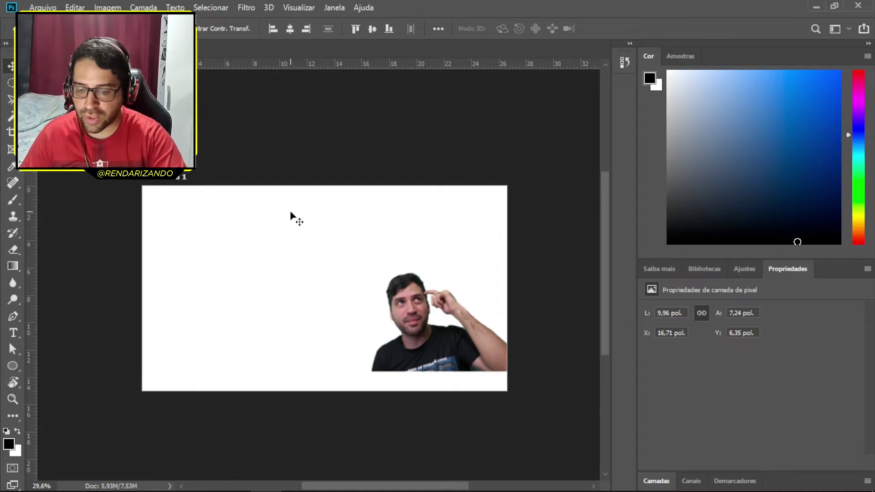
- Scale up, flip horizontally and rotate the man so his face fills the right half
key("ctrl+t")
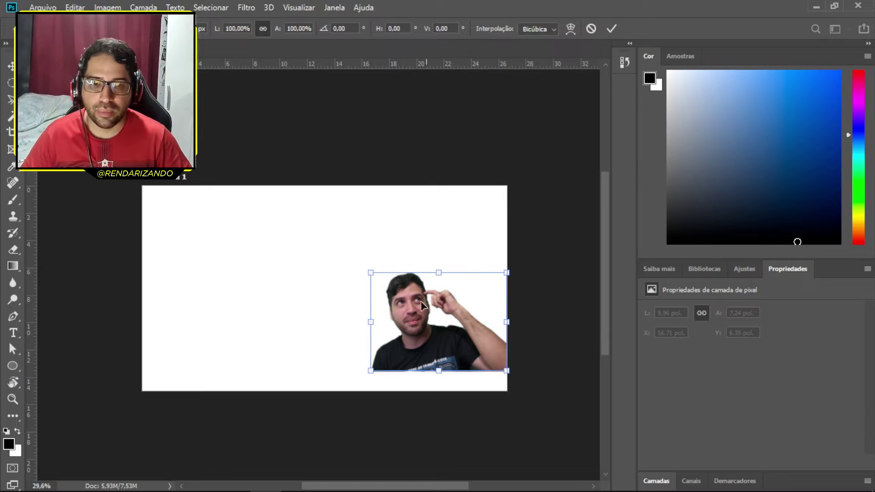
mouse_move(443, 273)
left_mouse_down()
mouse_move(443, 201)
mouse_move(457, 281)
mouse_move(453, 207)
left_mouse_up()
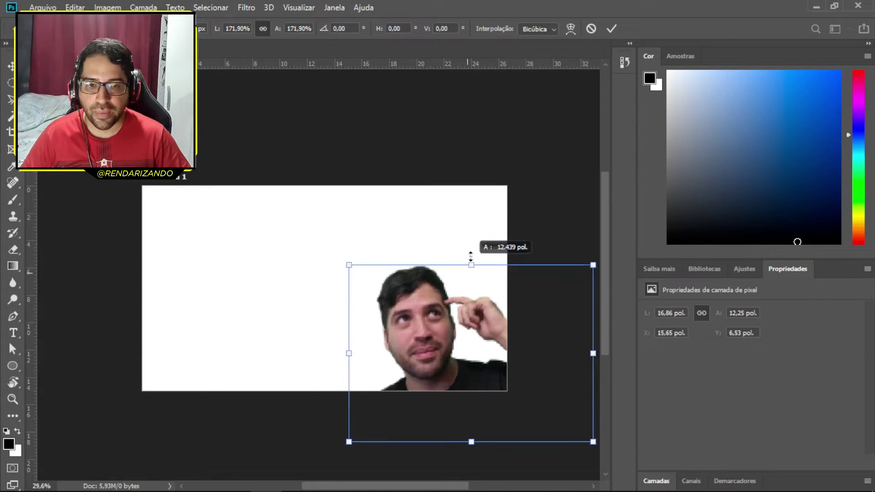
right_click(380, 244)
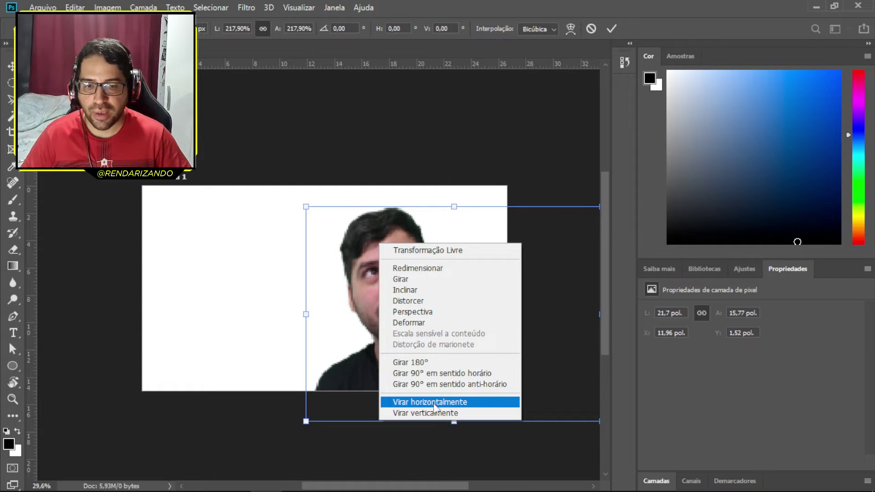
left_click(432, 402)
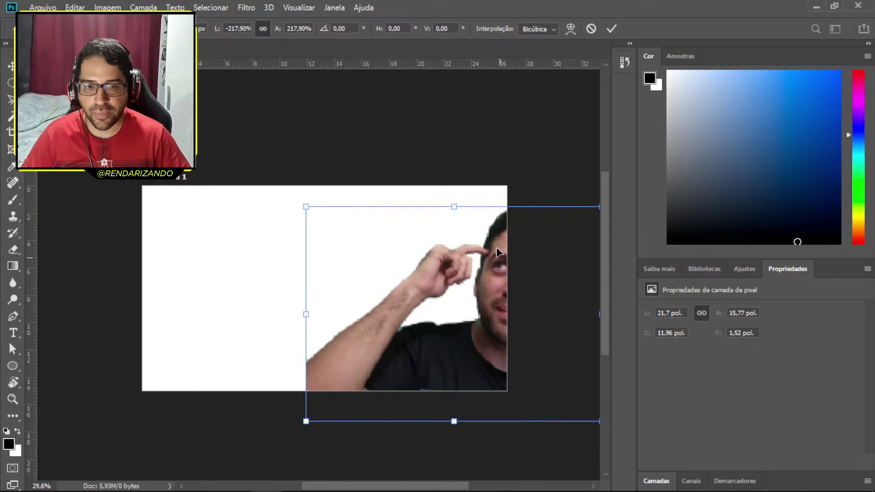
left_click_drag(498, 252, 360, 207)
left_click_drag(483, 271, 460, 258)
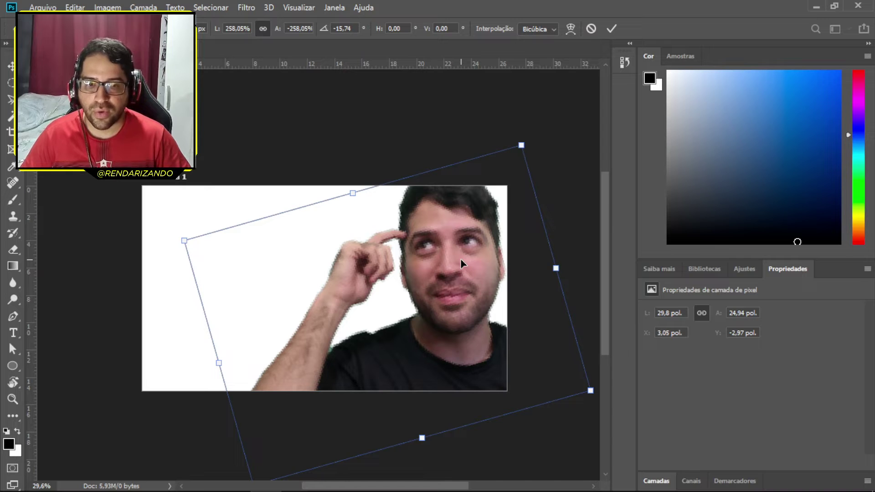
left_click_drag(421, 439, 426, 464)
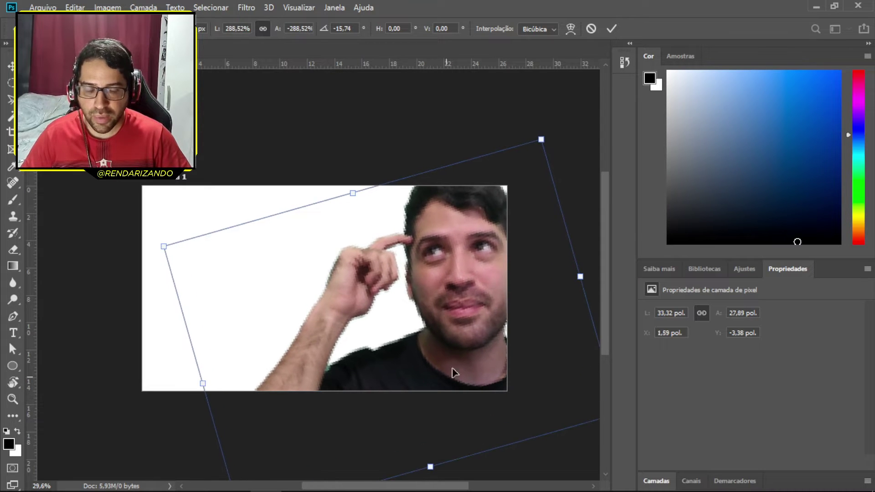
key("Return")
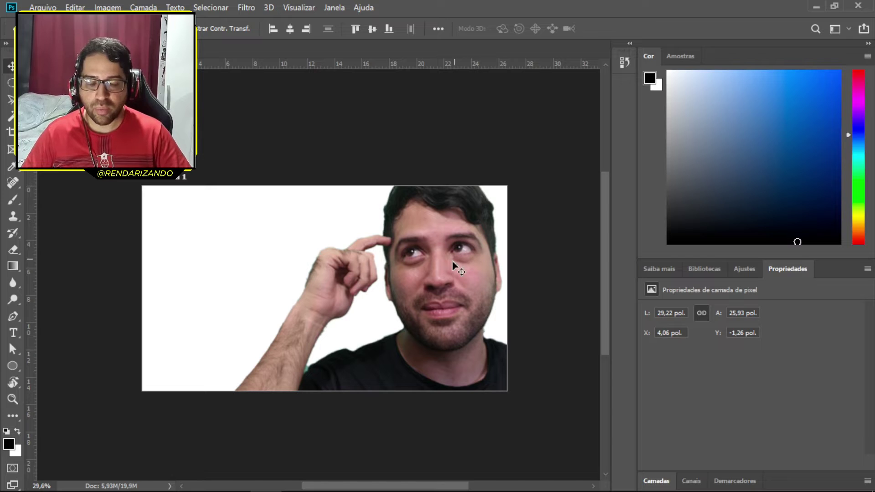
scroll(435, 297, "down", 3)
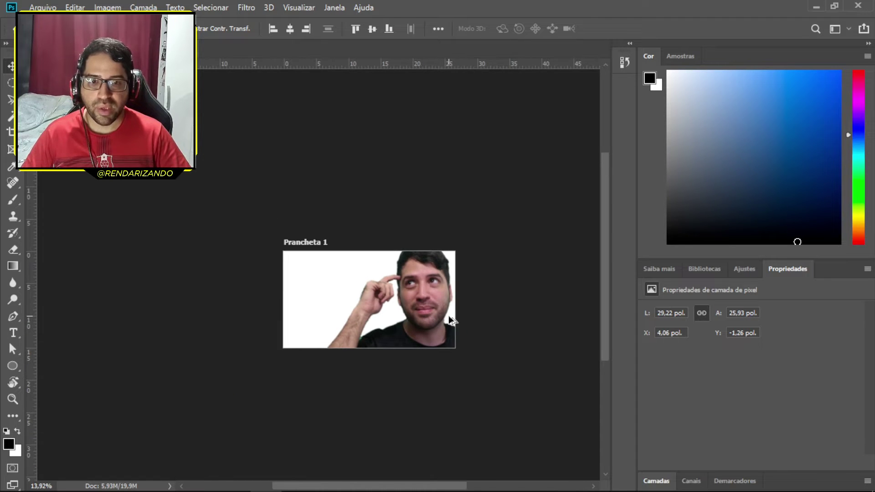
scroll(449, 317, "down", 1)
scroll(449, 317, "down", 1)
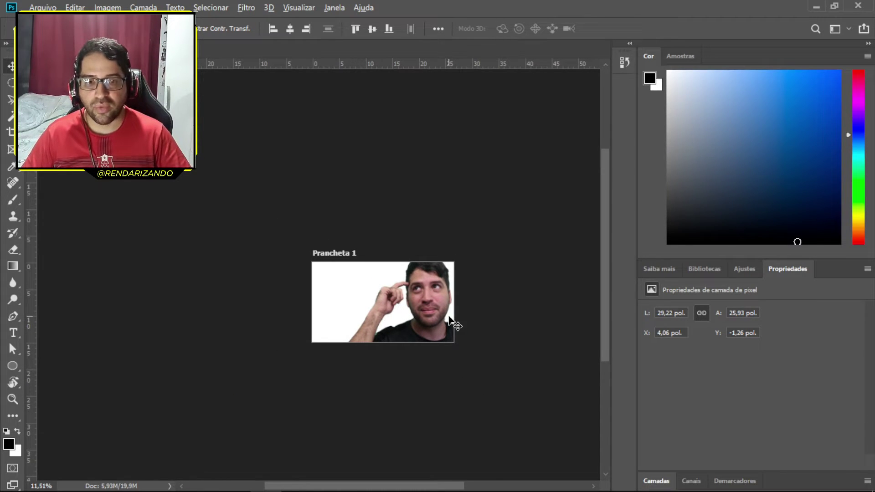
scroll(450, 319, "down", 1)
scroll(449, 319, "down", 1)
scroll(450, 320, "up", 2)
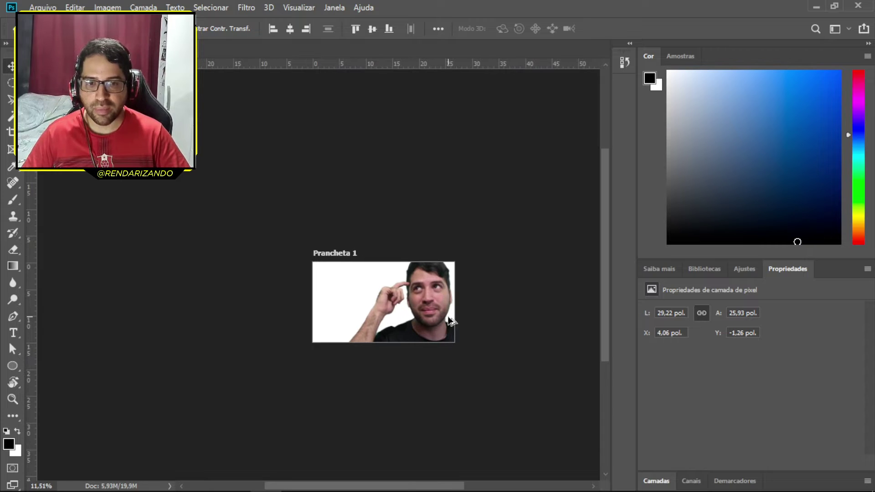
scroll(450, 321, "down", 1)
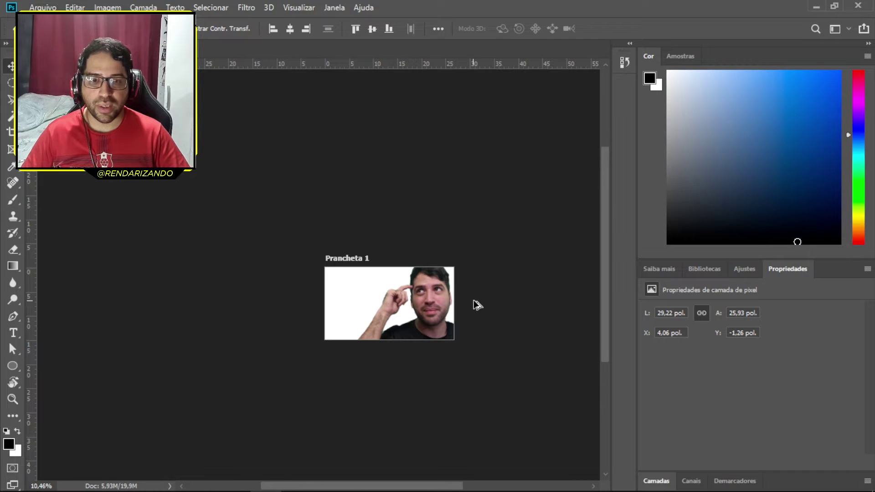
scroll(381, 313, "up", 2)
- Add a new empty layer beneath the man's photo
scroll(381, 313, "up", 1)
left_click(835, 483)
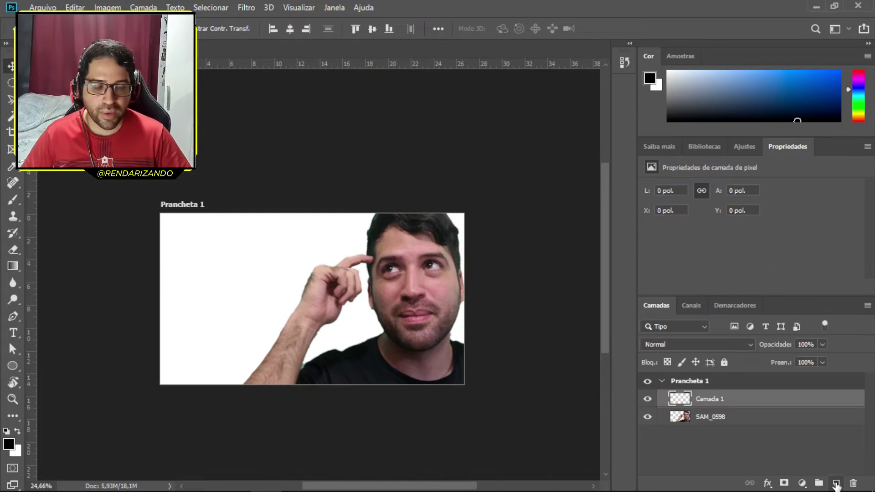
left_click_drag(757, 404, 754, 426)
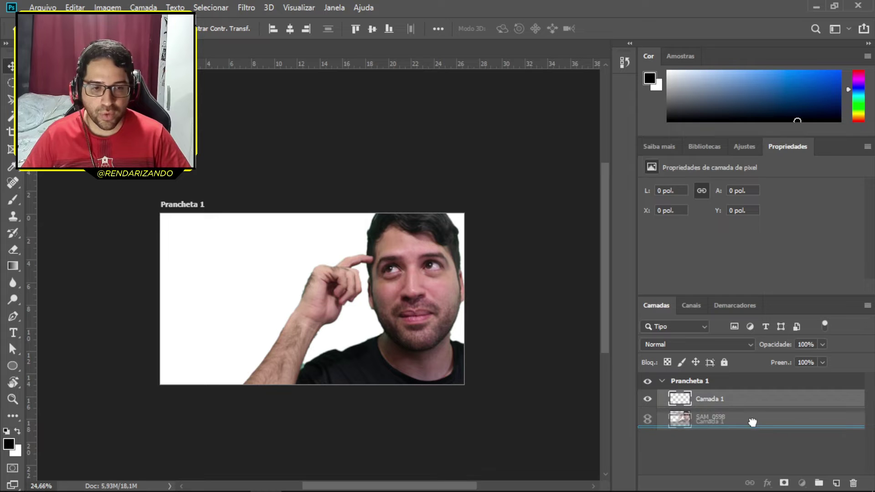
- Add a black Solid Color fill layer behind the man
left_click(802, 482)
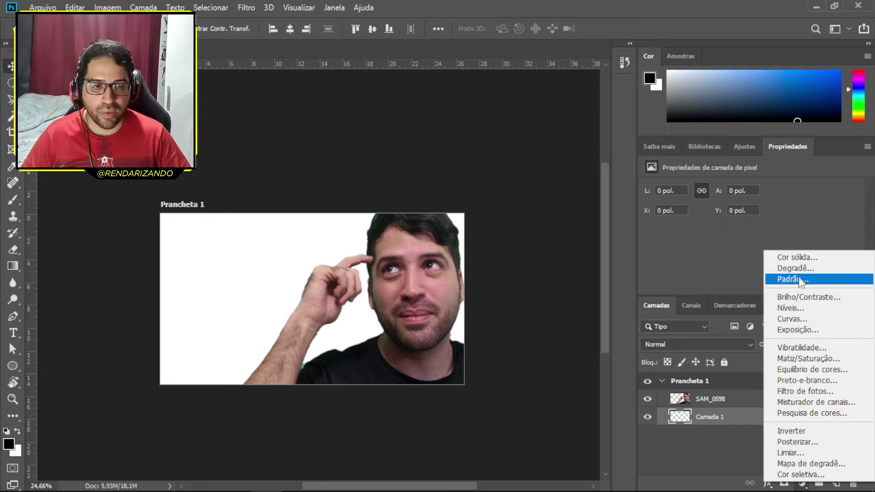
left_click(801, 258)
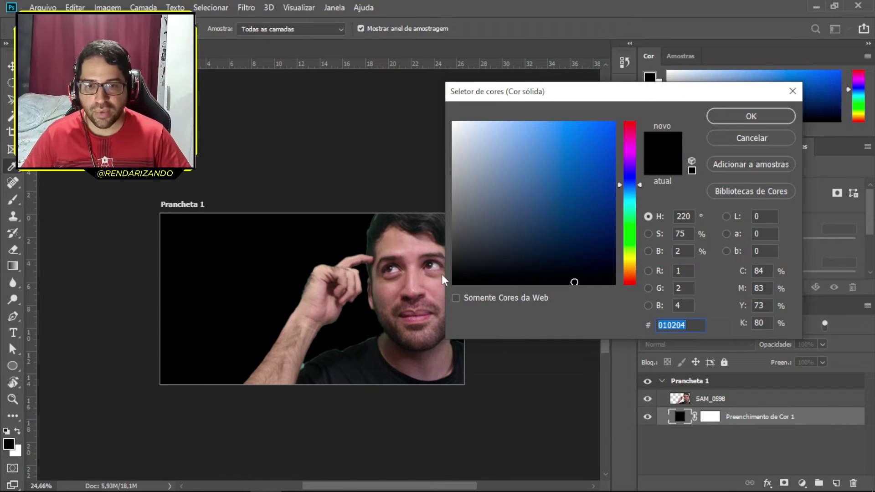
left_click(731, 117)
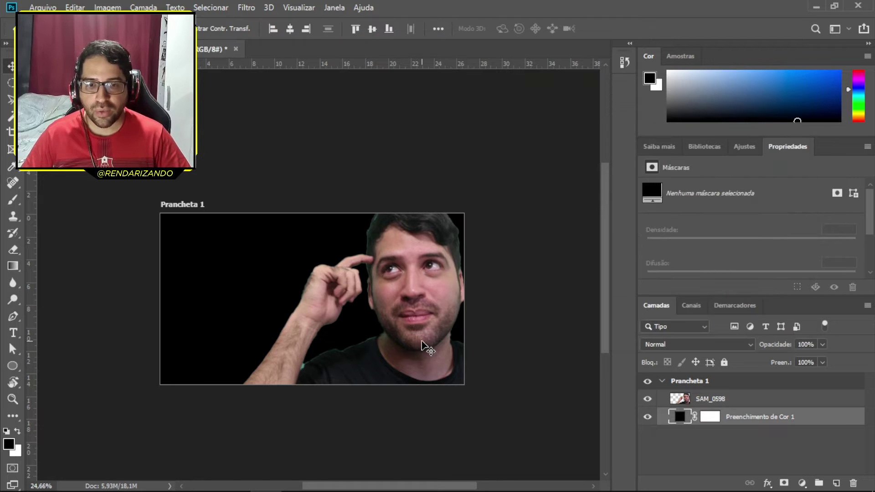
left_click(729, 399)
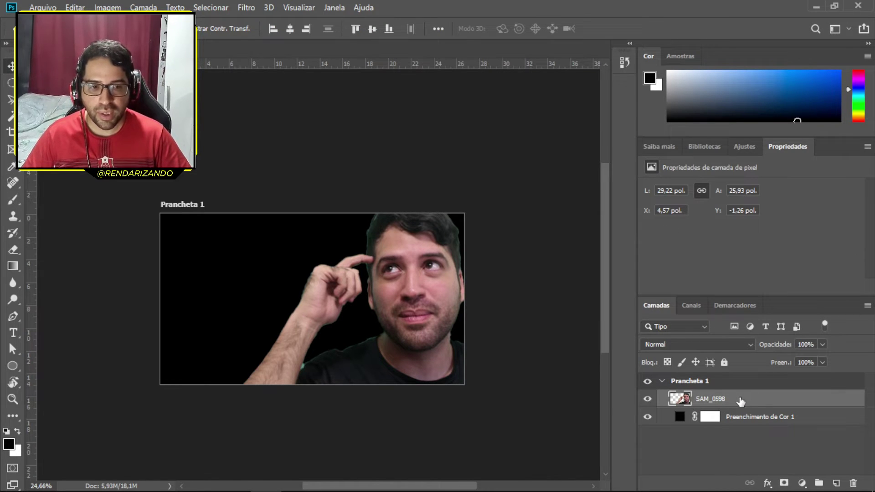
double_click(740, 400)
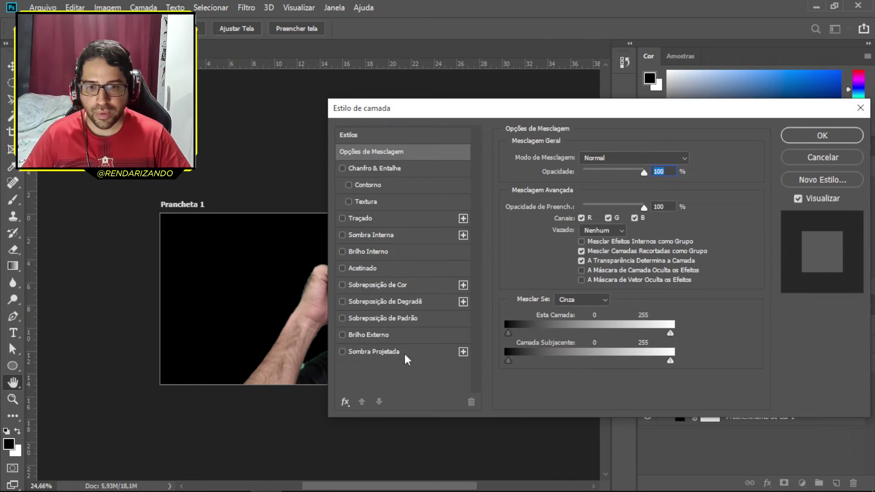
- Give the man's layer a red (ff0000) Outer Glow with smaller size and 61% opacity
left_click(342, 334)
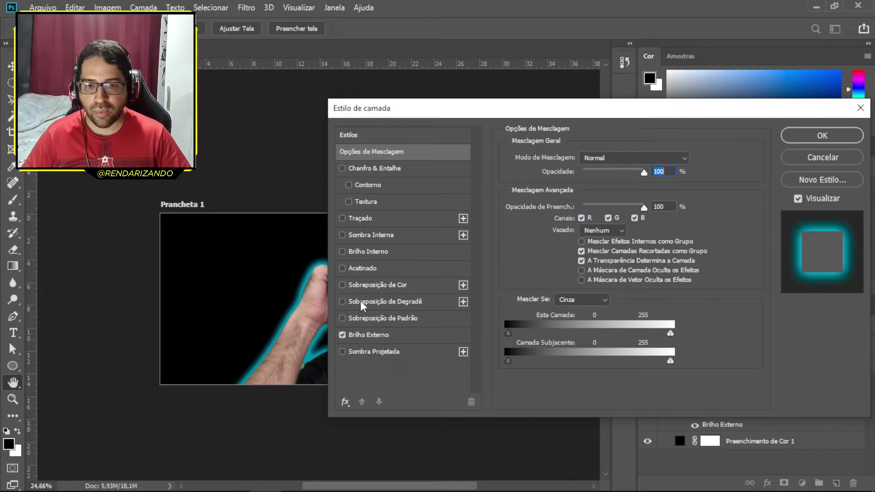
mouse_move(445, 105)
left_mouse_down()
mouse_move(586, 125)
mouse_move(658, 120)
mouse_move(576, 133)
mouse_move(589, 135)
left_mouse_up()
left_click(544, 369)
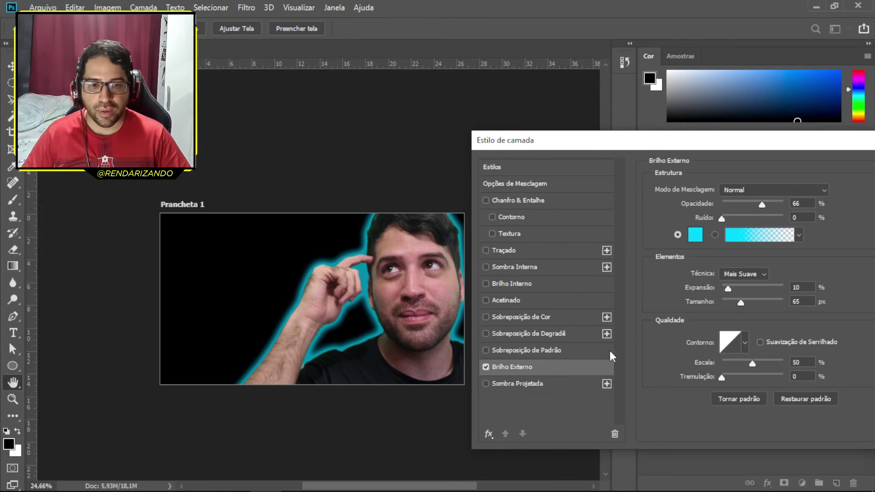
left_click(694, 235)
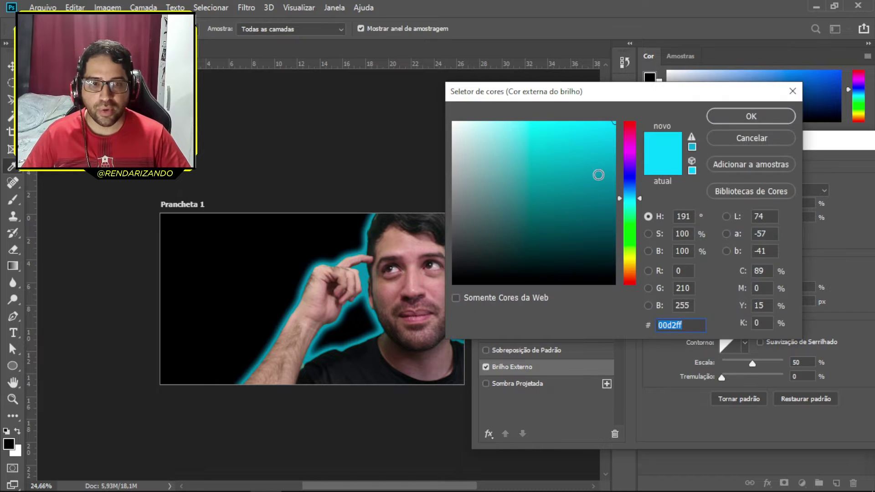
left_click_drag(629, 140, 629, 121)
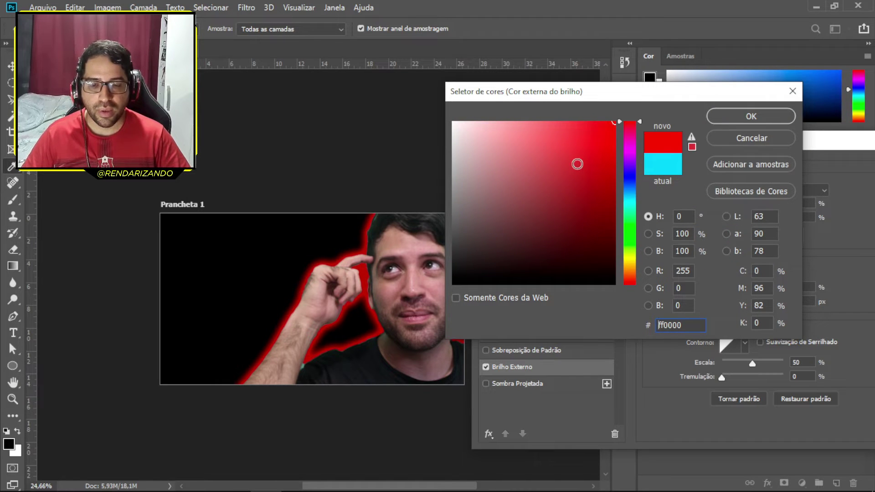
left_click(735, 117)
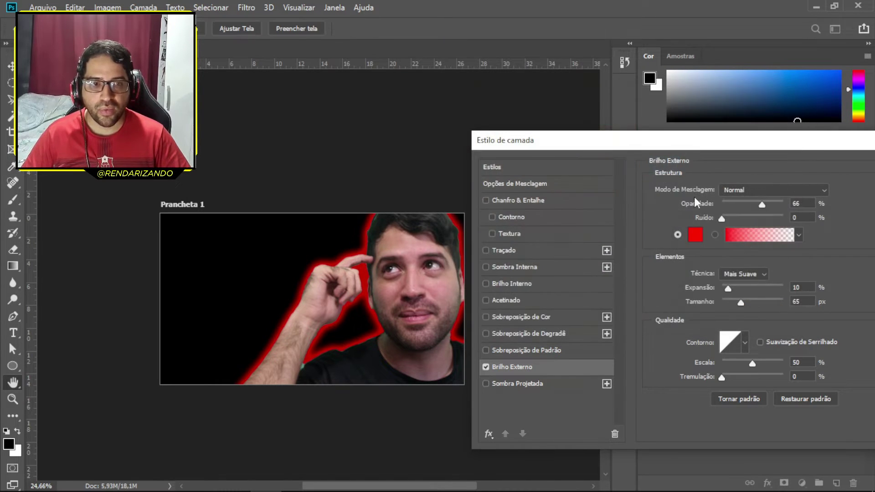
mouse_move(741, 302)
left_mouse_down()
mouse_move(718, 305)
mouse_move(742, 305)
mouse_move(717, 287)
mouse_move(747, 302)
left_mouse_up()
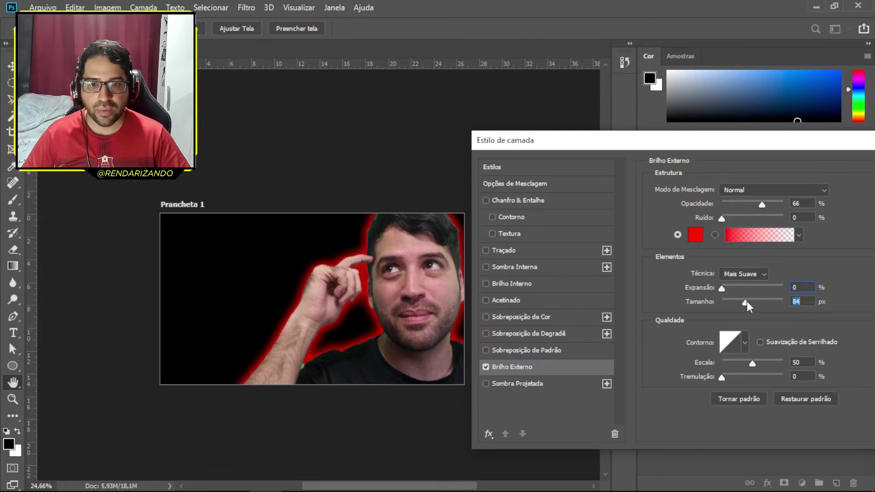
mouse_move(760, 205)
left_mouse_down()
mouse_move(728, 206)
mouse_move(760, 208)
left_mouse_up()
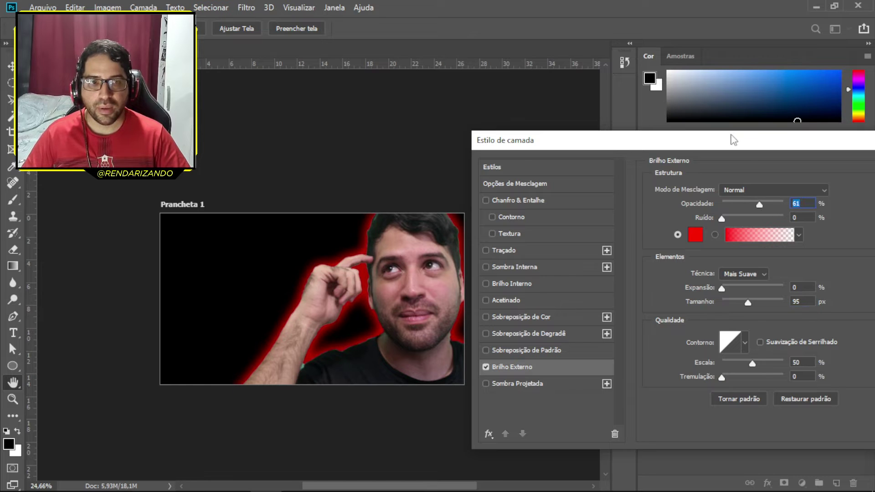
left_click_drag(732, 137, 522, 140)
left_click(764, 168)
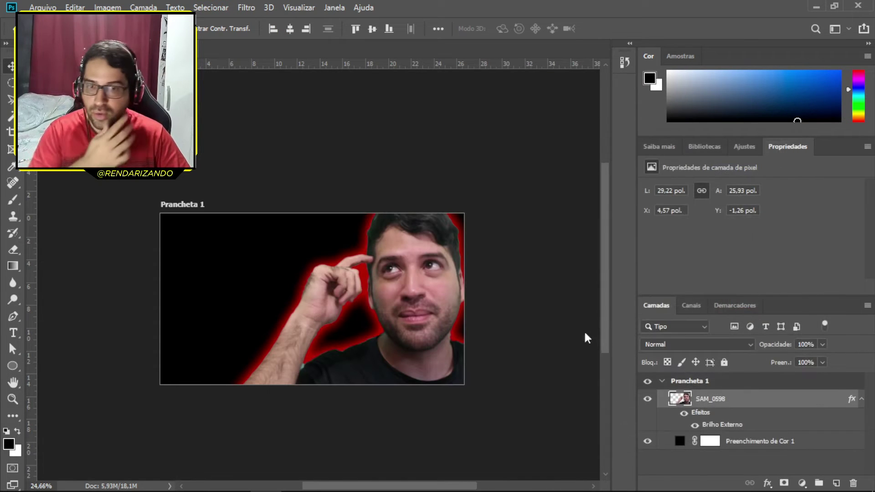
key("ctrl+0")
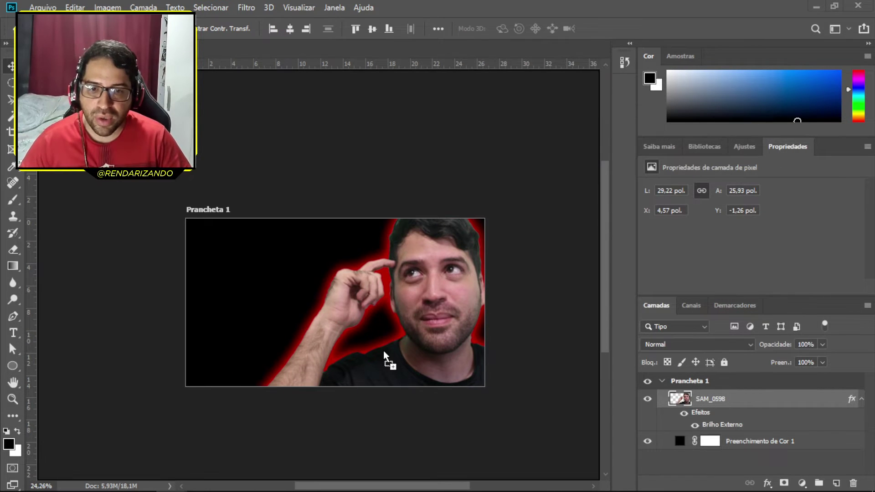
- Place the Ps logo at the bottom, rotated about 20° and scaled to roughly 144%
left_click_drag(343, 381, 387, 341)
left_click_drag(332, 307, 396, 410)
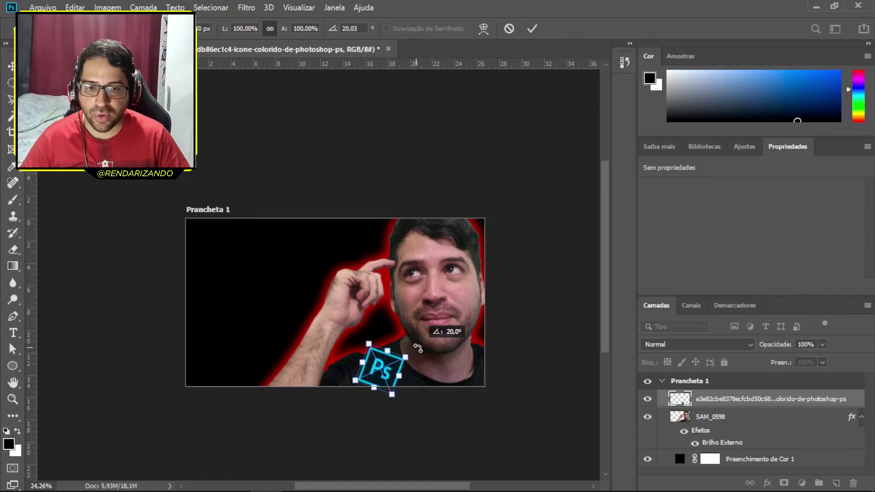
left_click_drag(400, 353, 412, 340)
left_click_drag(371, 371, 367, 358)
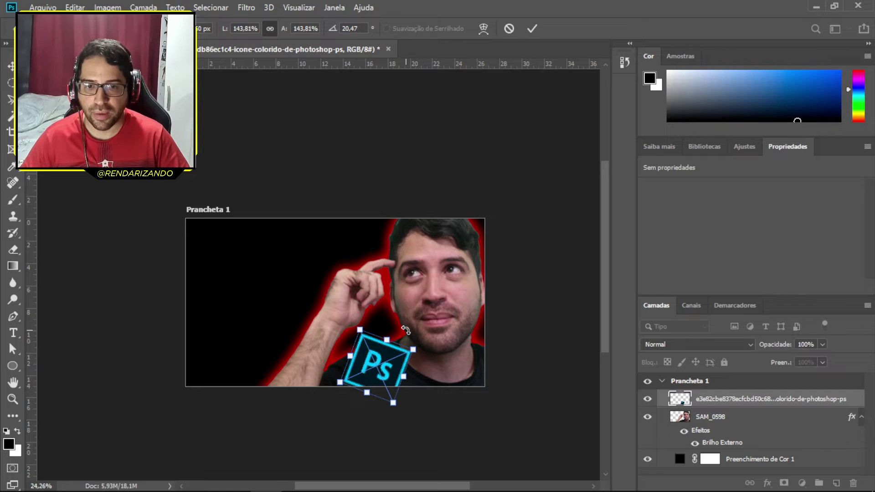
key("Return")
scroll(394, 362, "down", 1)
scroll(401, 367, "down", 2)
scroll(398, 364, "up", 1)
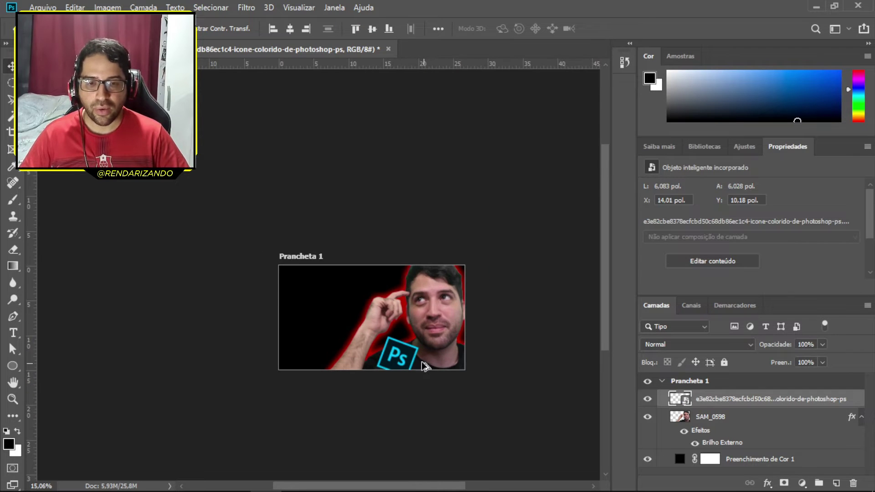
scroll(397, 361, "up", 2)
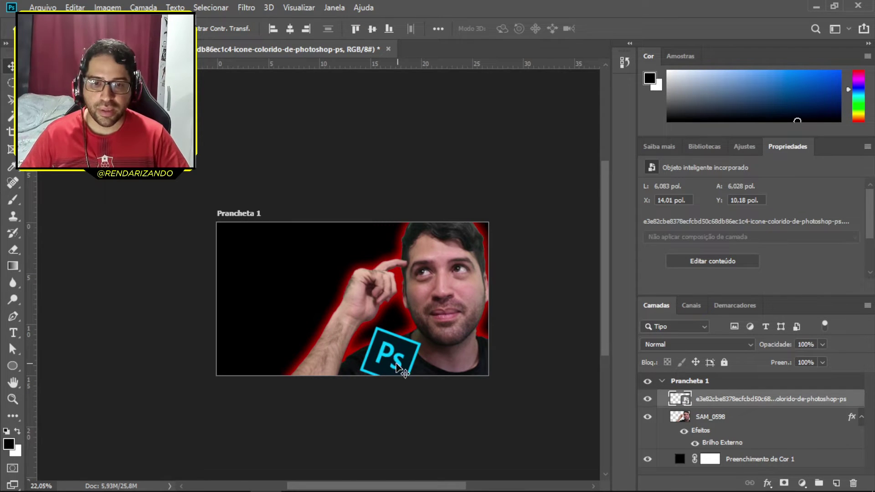
scroll(298, 378, "down", 1)
scroll(294, 378, "down", 1)
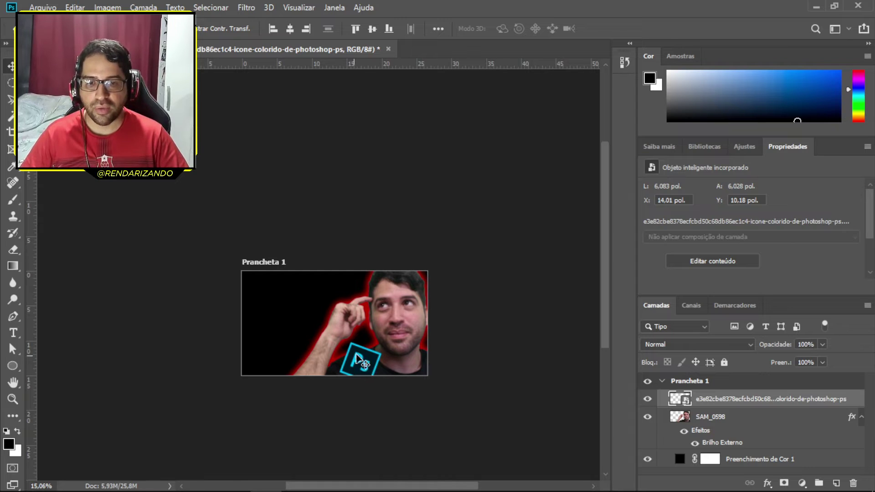
scroll(353, 362, "up", 1)
scroll(353, 362, "up", 1)
scroll(355, 362, "up", 1)
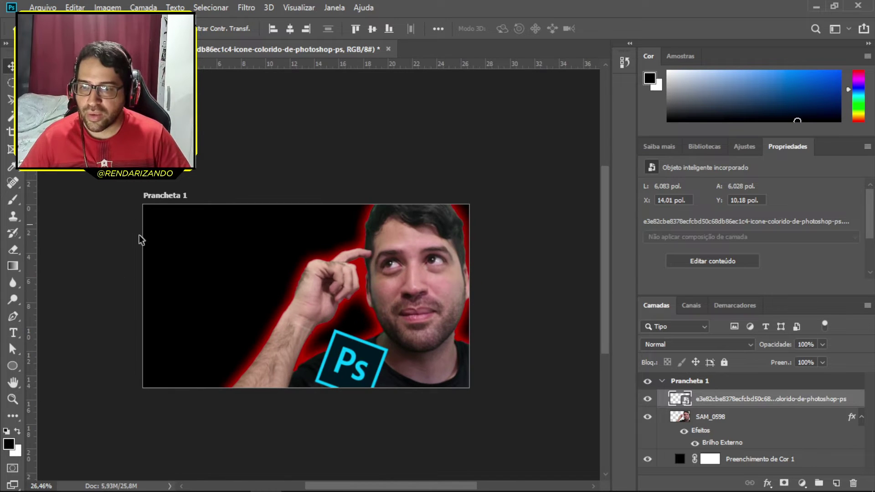
- Add the white heading 'CAPA MAGNETICA' at the upper left of the artboard
left_click(17, 334)
left_click(182, 250)
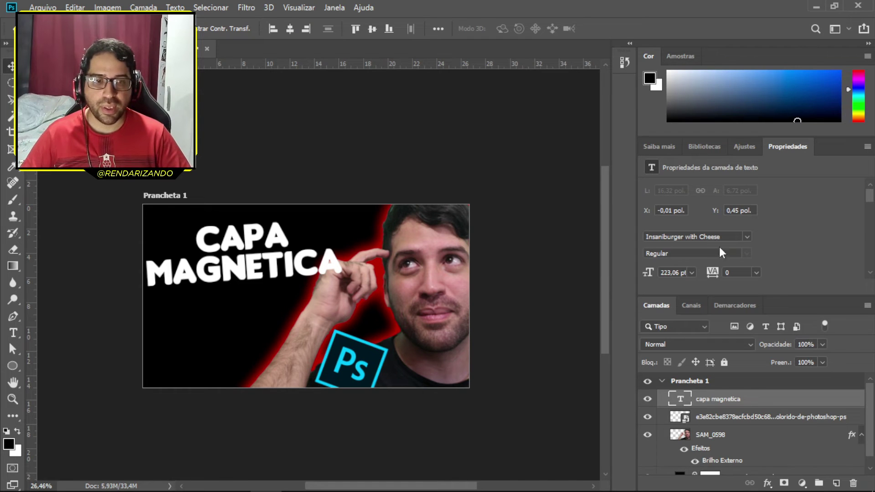
left_click_drag(228, 272, 249, 275)
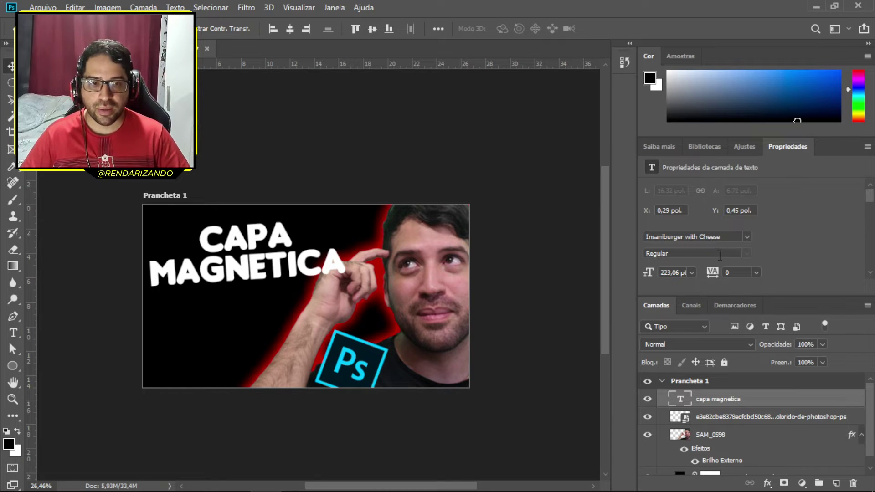
- Set the heading in a bold rounded font from the Properties font list
left_click(746, 237)
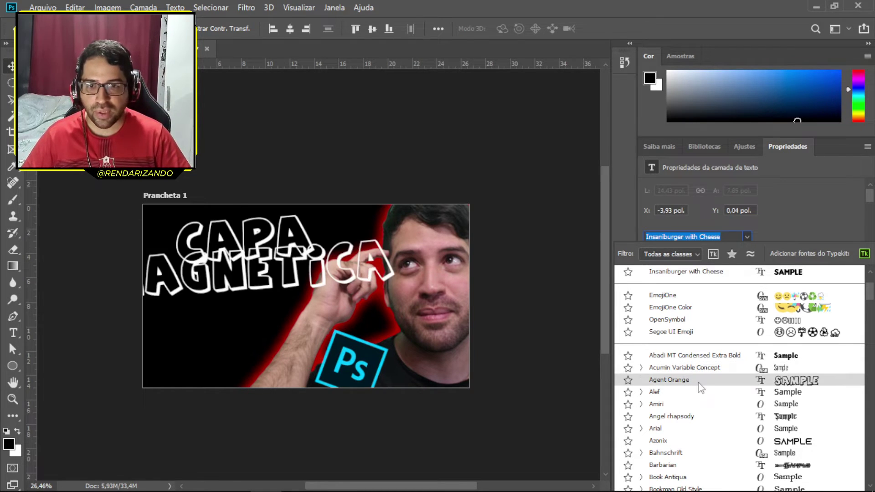
scroll(700, 387, "down", 1)
scroll(699, 389, "down", 2)
scroll(698, 389, "down", 2)
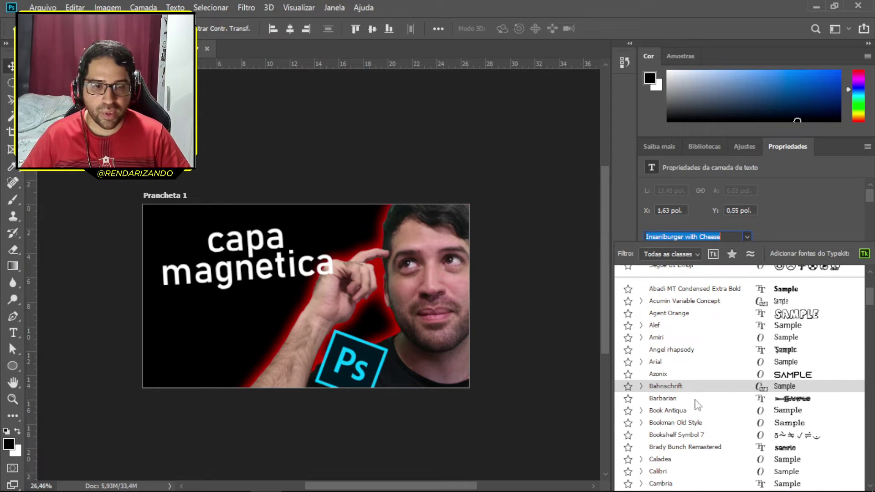
left_click(249, 269)
double_click(757, 400)
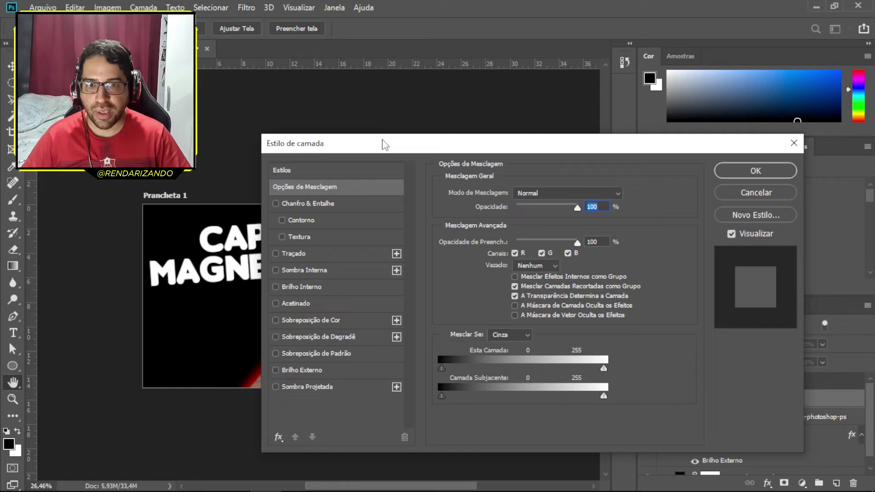
- Add a 24 px dark red Stroke to the CAPA MAGNETICA heading
left_click_drag(382, 144, 433, 133)
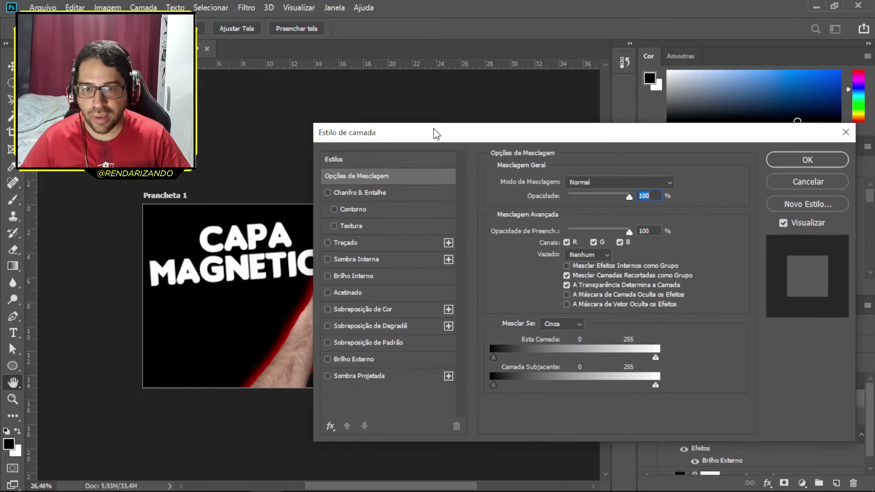
left_click(327, 243)
left_click_drag(407, 137, 426, 135)
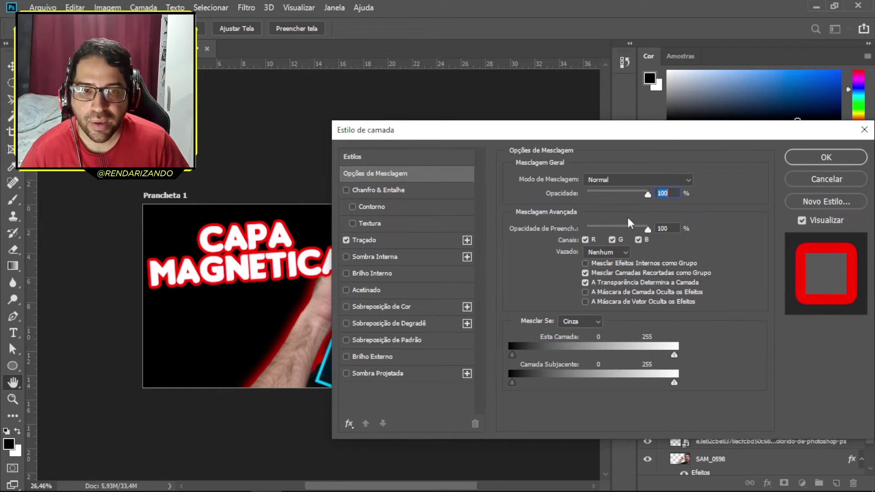
left_click(393, 240)
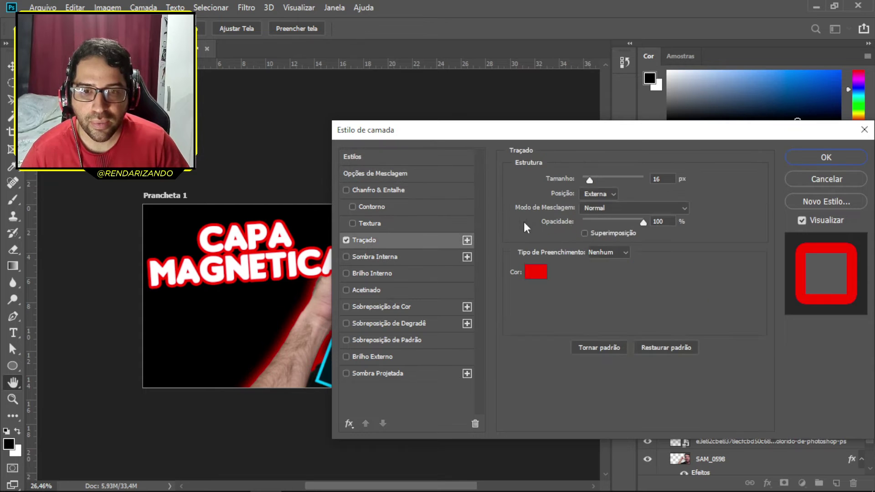
left_click(535, 272)
mouse_move(617, 148)
left_mouse_down()
mouse_move(618, 171)
mouse_move(592, 180)
left_mouse_up()
key("Return")
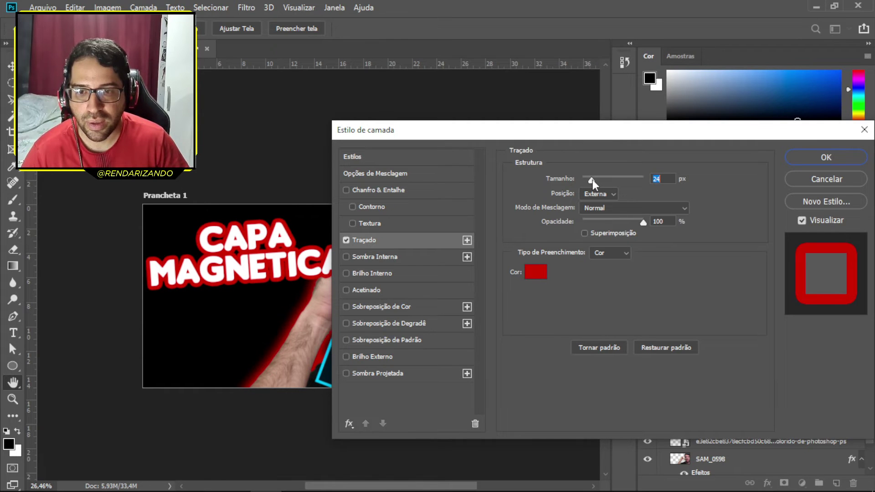
left_click(818, 158)
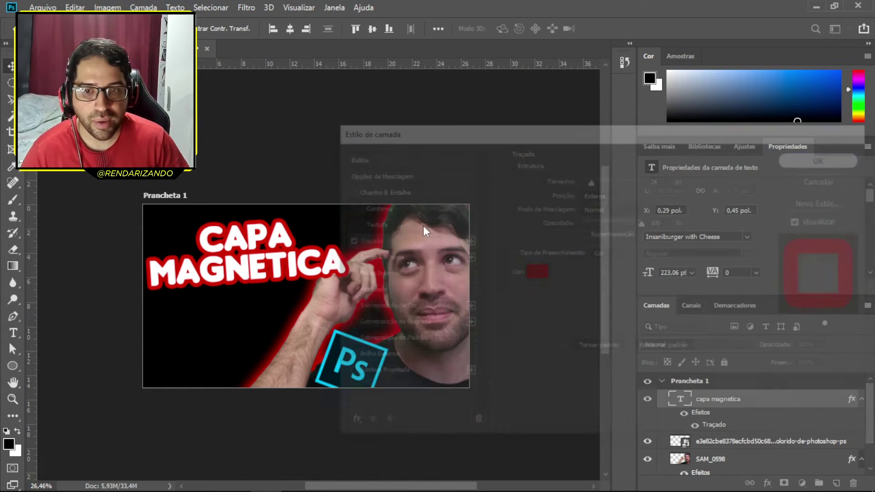
scroll(673, 275, "up", 7)
scroll(673, 275, "up", 6)
scroll(674, 275, "up", 6)
scroll(673, 275, "up", 7)
scroll(673, 275, "up", 6)
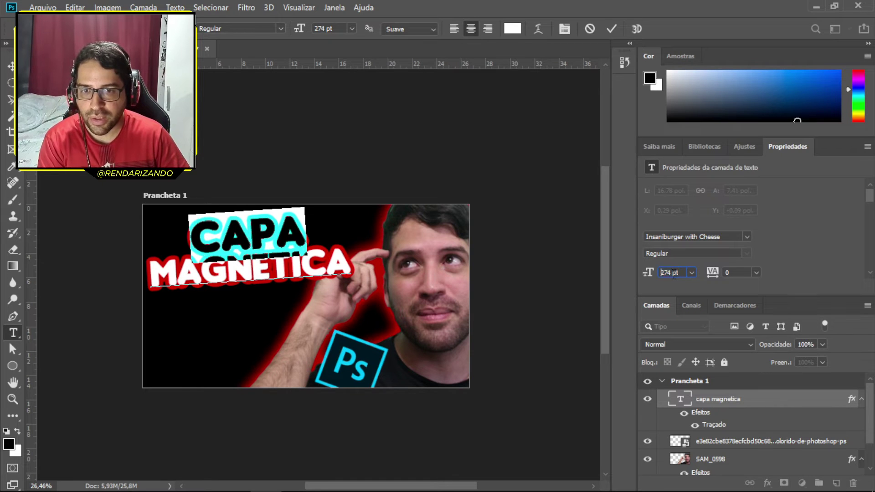
key("ctrl+Return")
scroll(347, 315, "down", 5)
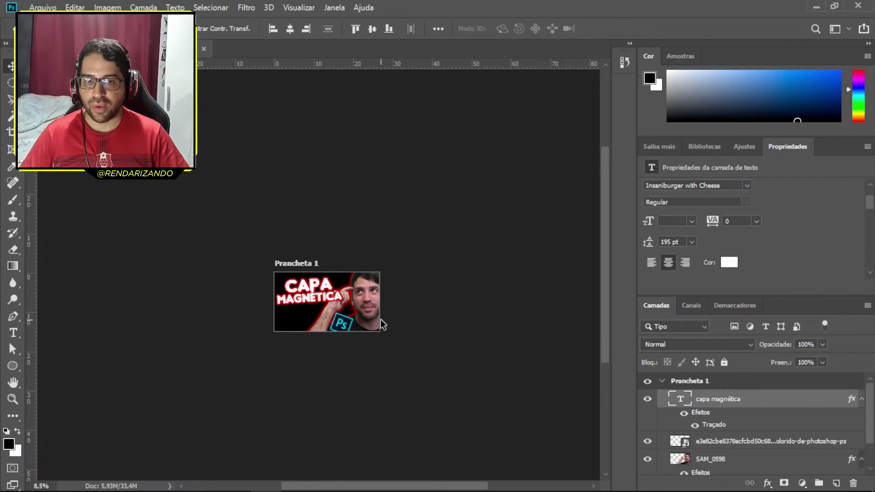
scroll(347, 321, "down", 1)
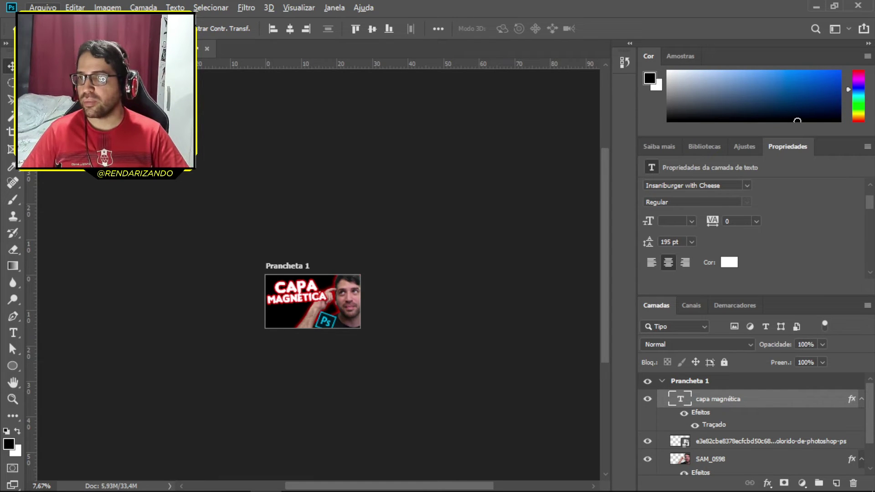
scroll(375, 315, "down", 1)
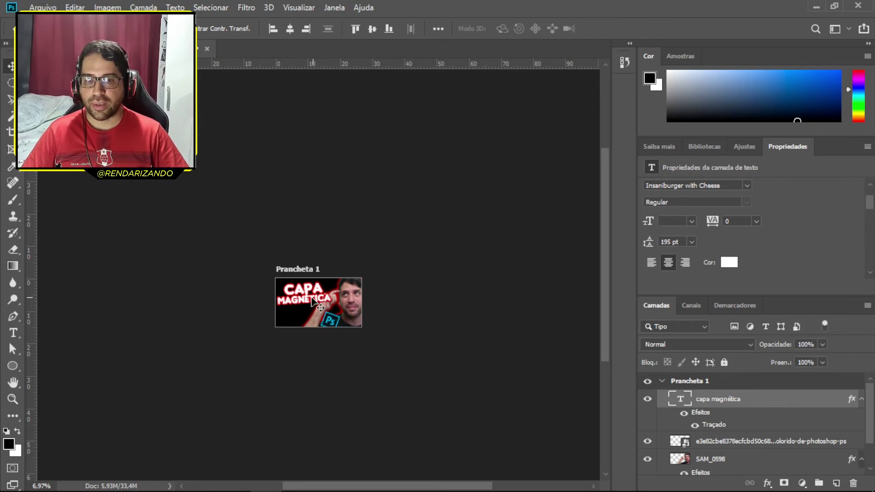
scroll(317, 301, "up", 5)
scroll(201, 319, "down", 1)
scroll(470, 350, "up", 1)
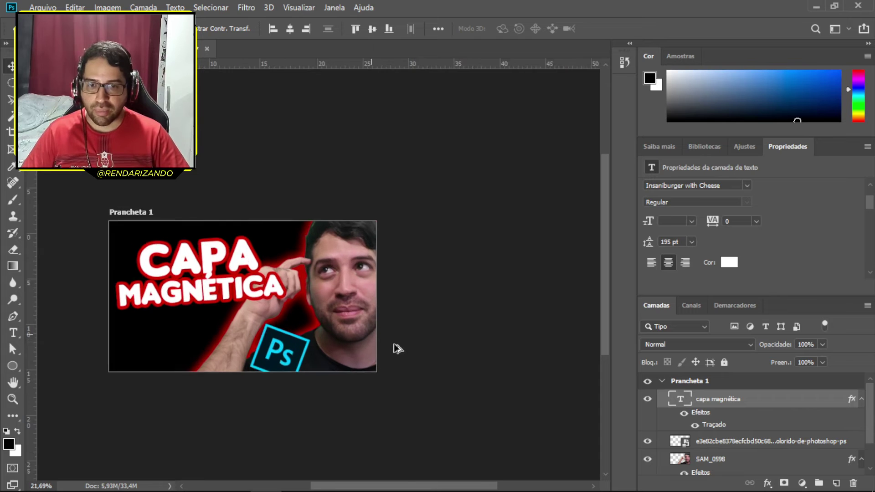
scroll(291, 342, "up", 1)
- Move the Ps logo to the lower left, scaled up and rotated upright
scroll(156, 342, "up", 1)
left_click_drag(283, 352, 144, 355)
key("ctrl+t")
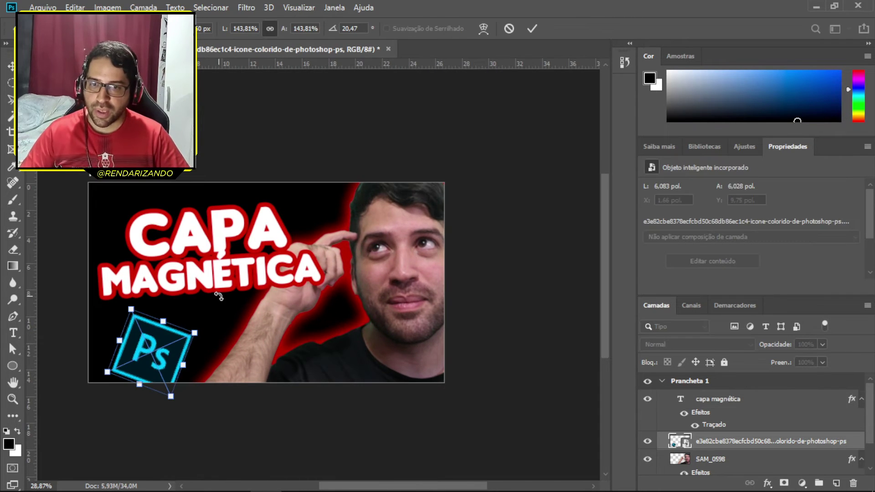
left_click_drag(145, 282, 112, 294)
mouse_move(178, 319)
left_mouse_down()
mouse_move(215, 301)
mouse_move(246, 269)
mouse_move(211, 265)
left_mouse_up()
key("Return")
scroll(302, 322, "down", 7)
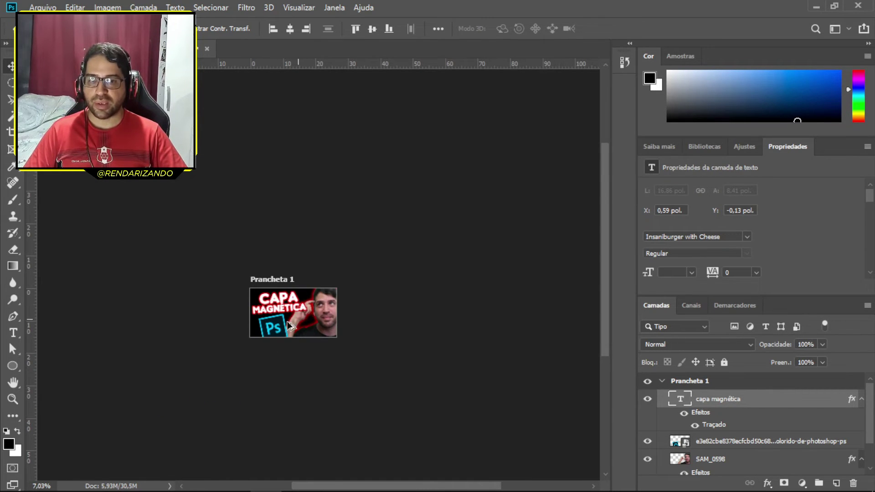
scroll(289, 326, "up", 2)
scroll(301, 322, "up", 4)
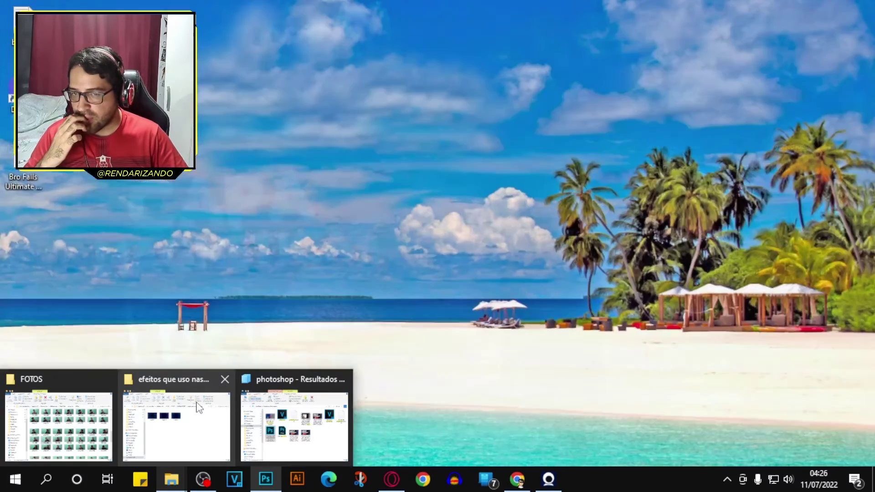
- Stretch the Lights 2 light-streak image across the whole artboard and set its blend mode to Divisão (Divide)
left_click(265, 478)
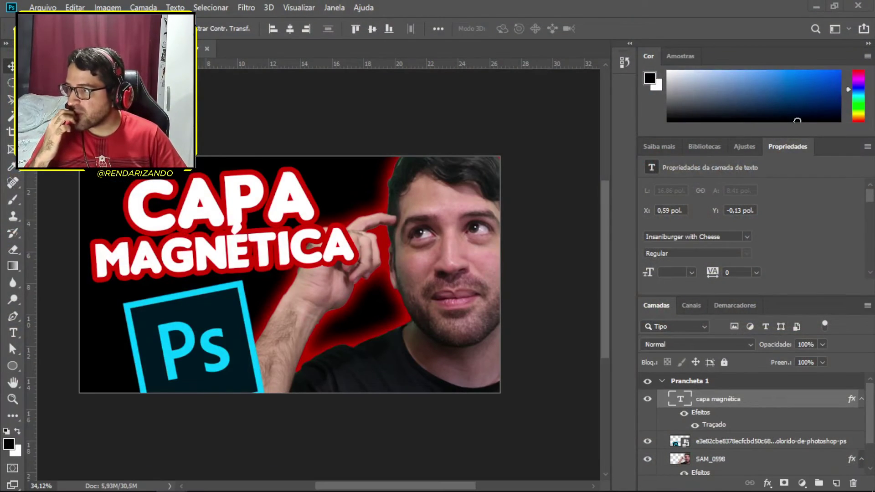
left_click_drag(227, 37, 731, 112)
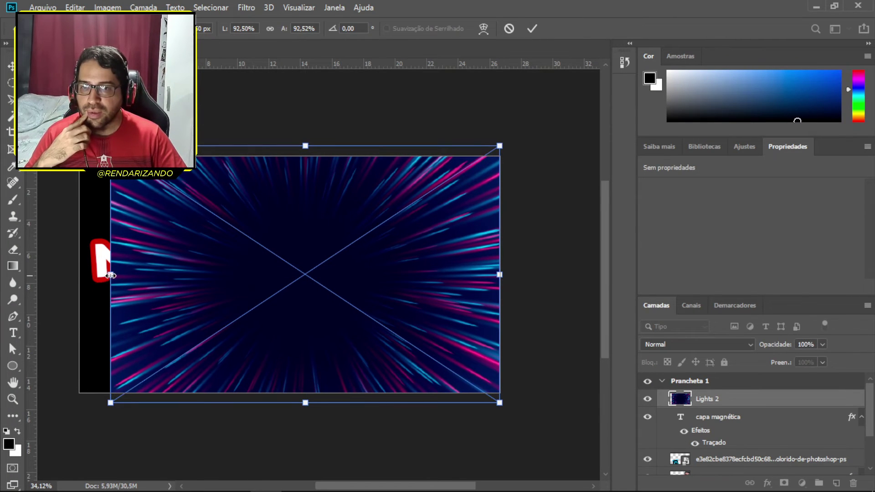
left_click_drag(111, 275, 80, 275)
key("Return")
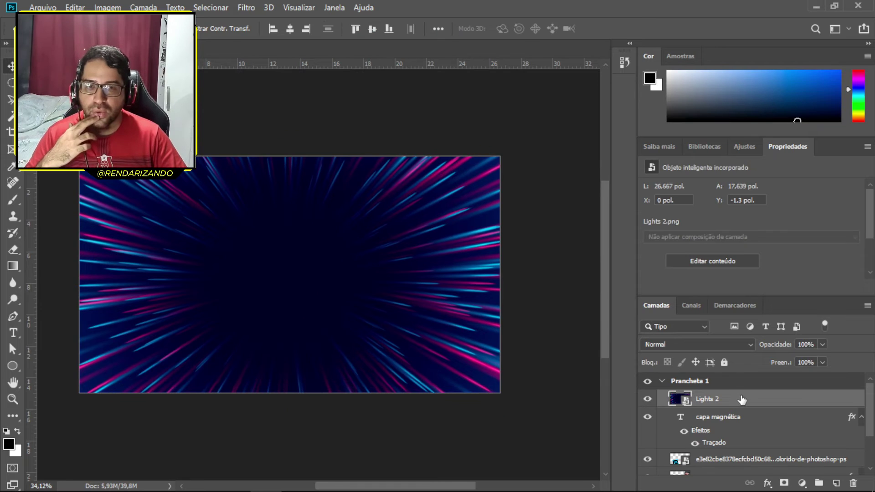
left_click(749, 343)
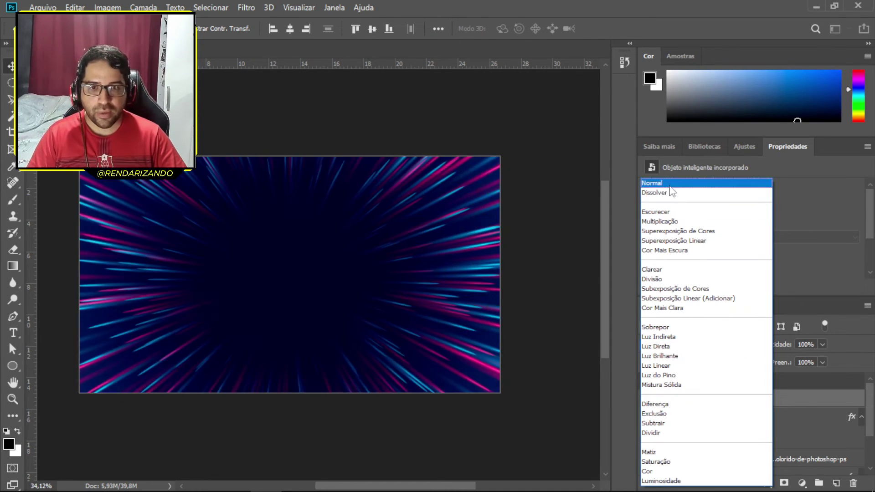
left_click(670, 280)
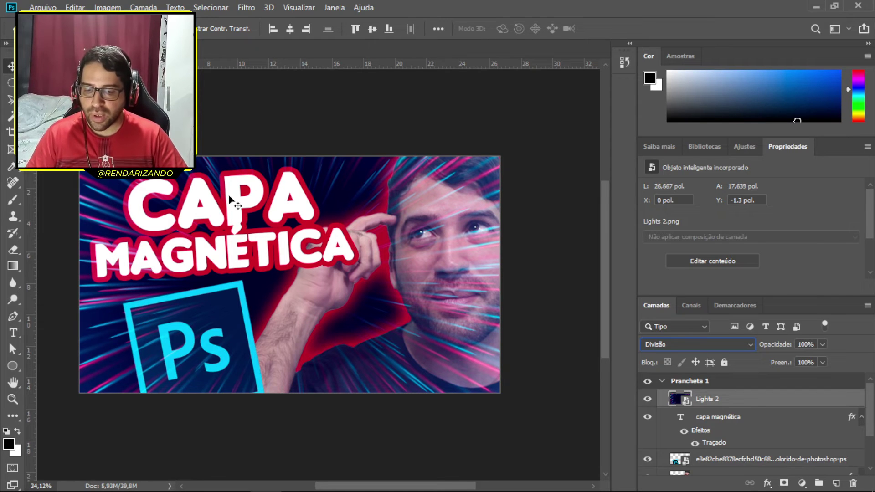
- Set up a soft round Eraser at about 36% opacity and rasterize the Lights 2 layer
left_click(13, 250)
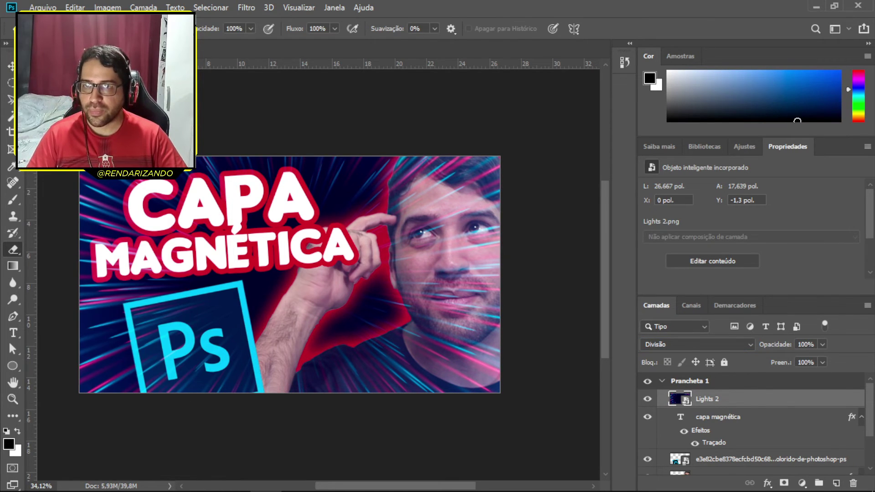
left_click(36, 28)
left_click(85, 177)
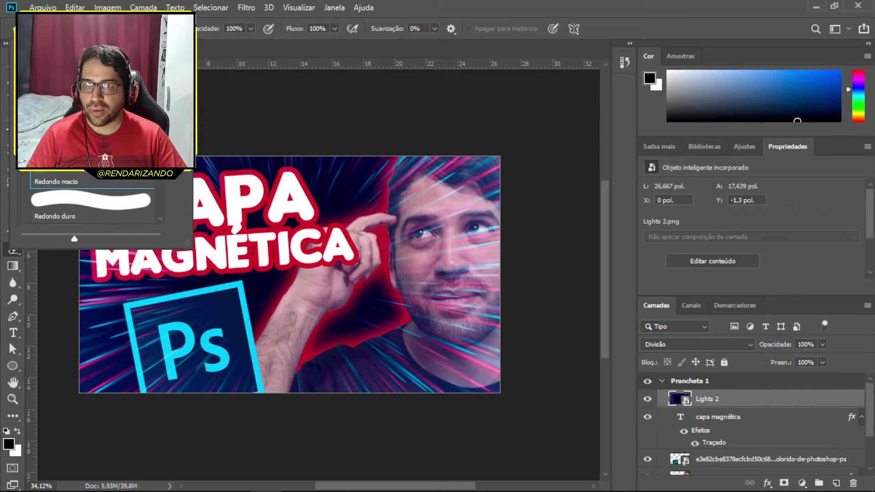
left_click(378, 236)
left_click(420, 206)
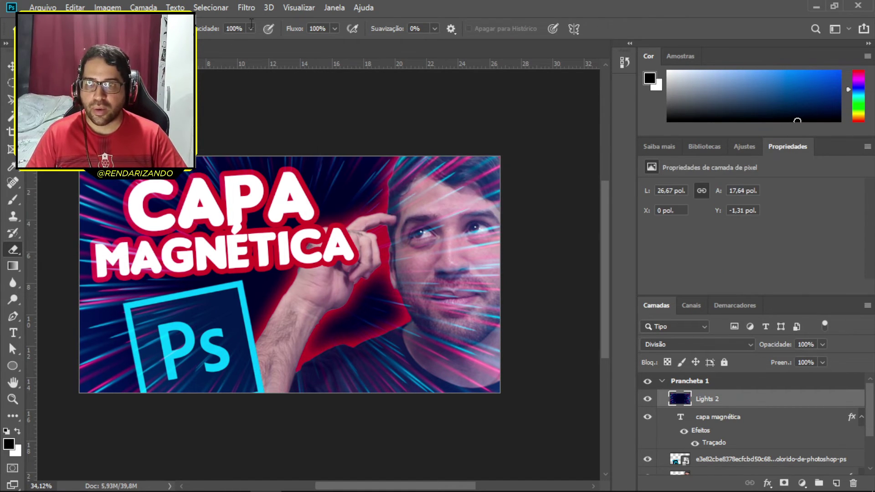
left_click(250, 28)
left_click_drag(249, 42, 213, 45)
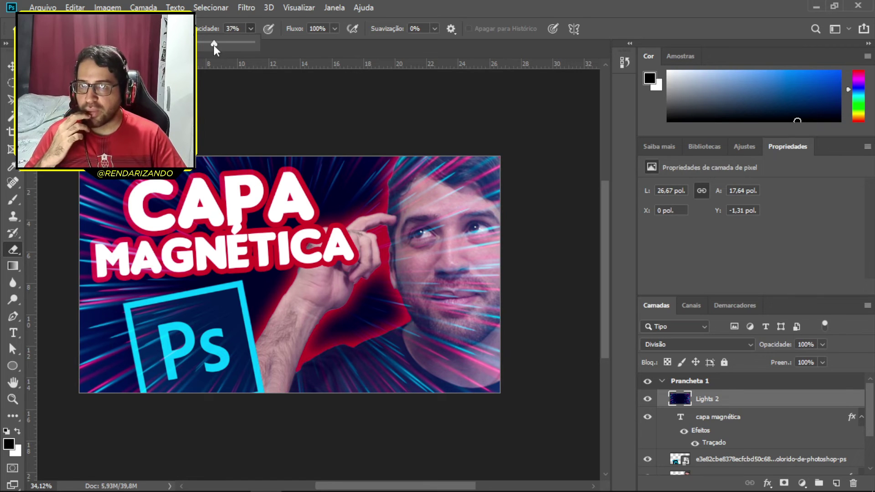
left_click(396, 253)
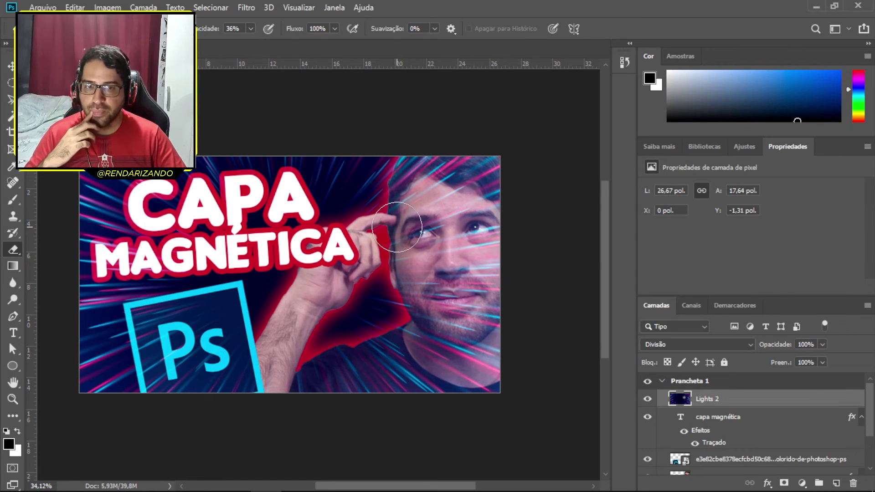
- Erase the light streaks from the man's eyes, cheeks, chin, beard and forehead, finishing at 75%
left_click_drag(412, 260, 400, 299)
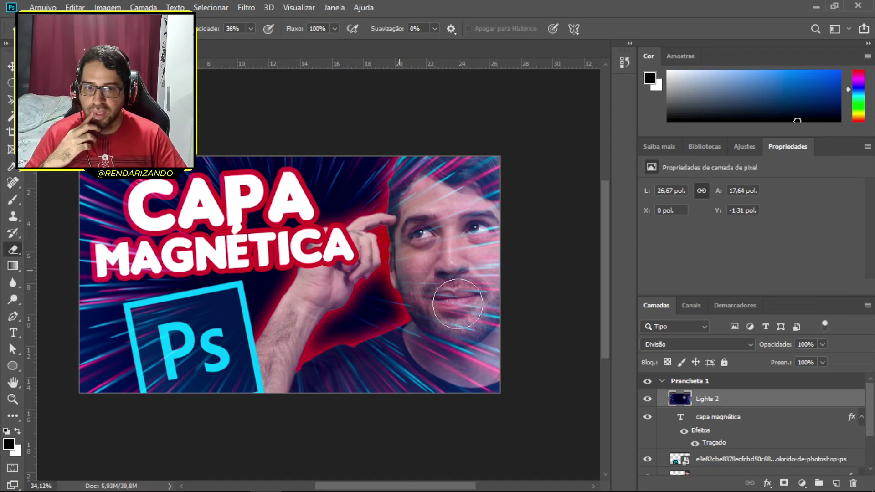
left_click_drag(399, 299, 463, 303)
key("7")
key("5")
left_click_drag(372, 171, 445, 347)
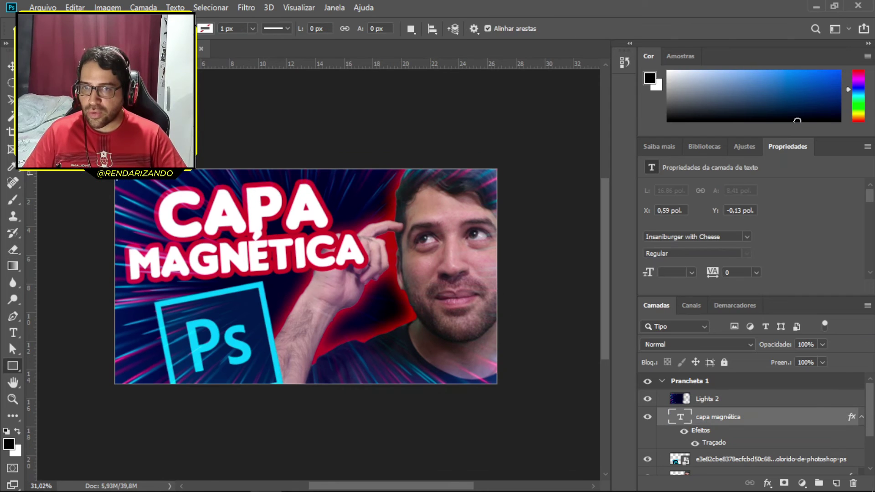
- Draw an unfilled 17.25 px outline rectangle over the artboard, sample its stroke colour, and lower its layer
left_click_drag(114, 169, 497, 384)
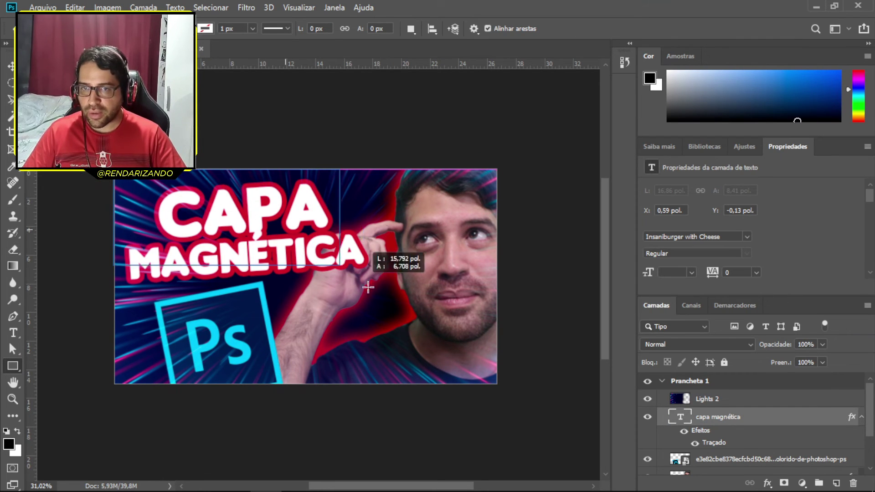
left_click(652, 227)
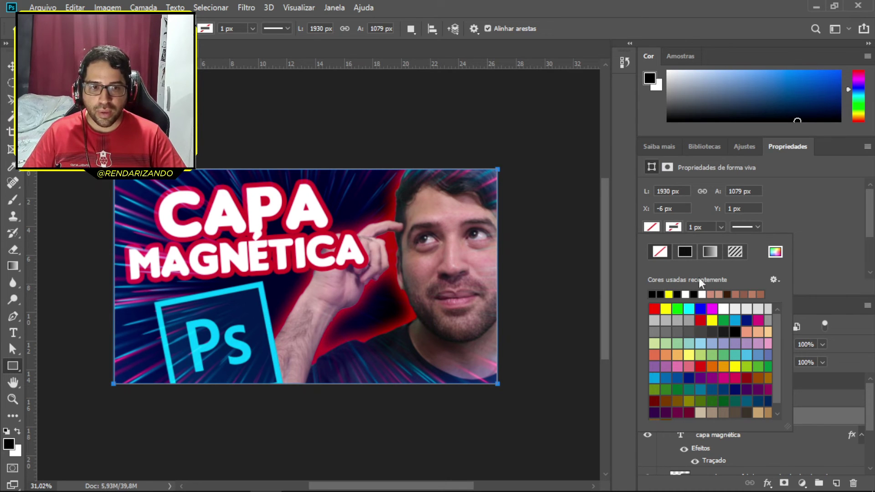
left_click(774, 252)
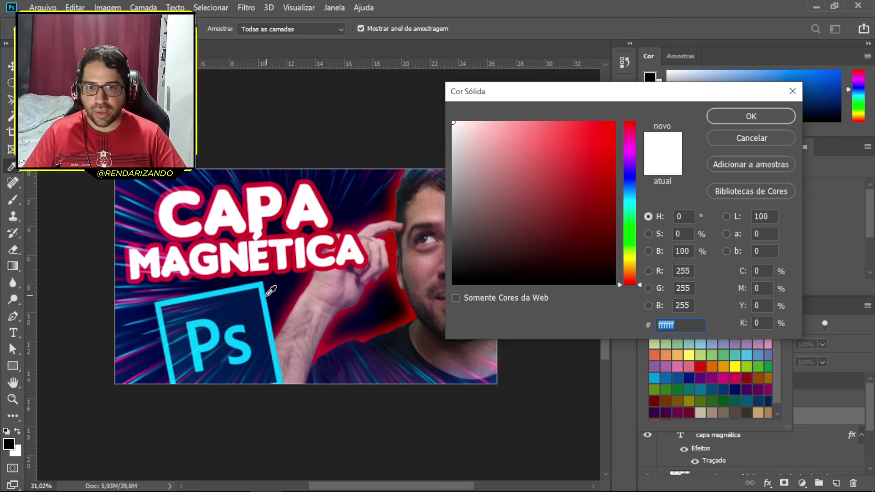
left_click(216, 333)
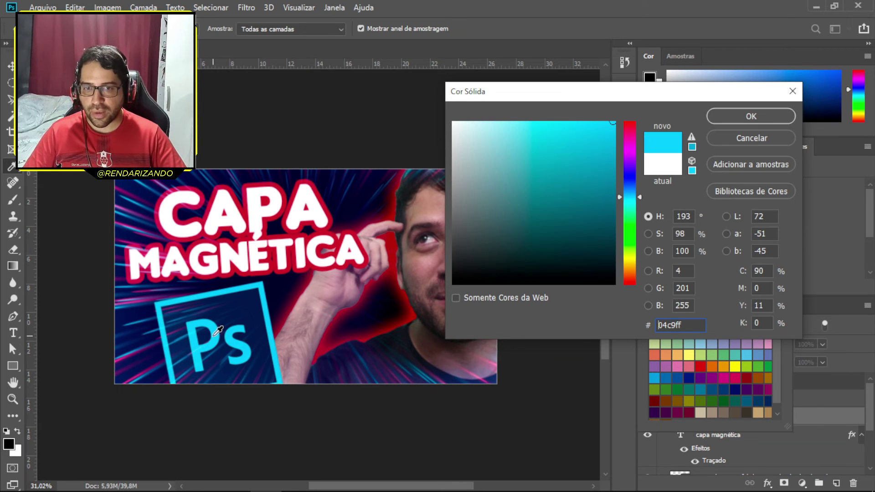
left_click(772, 119)
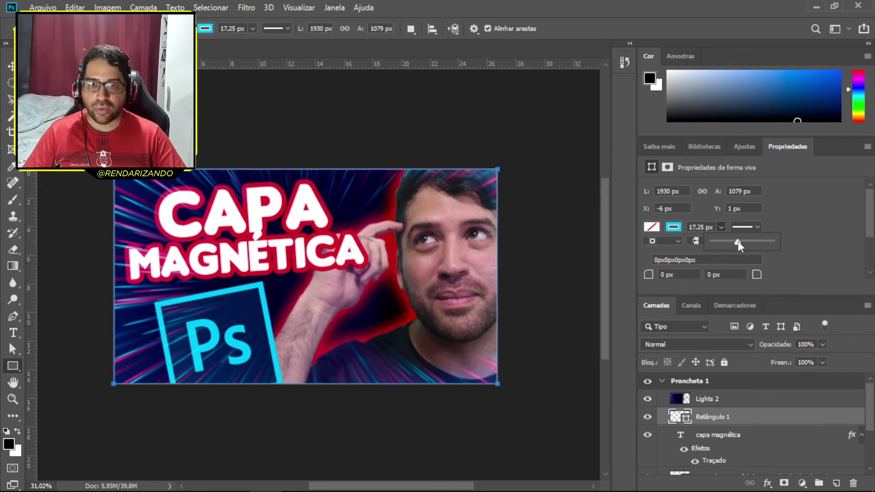
left_click_drag(728, 417, 739, 458)
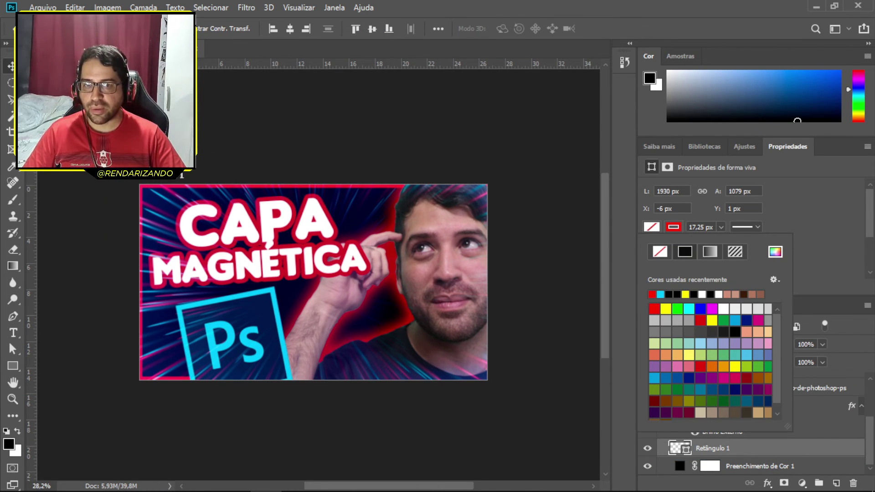
scroll(328, 337, "down", 5)
scroll(328, 338, "up", 1)
scroll(328, 346, "up", 3)
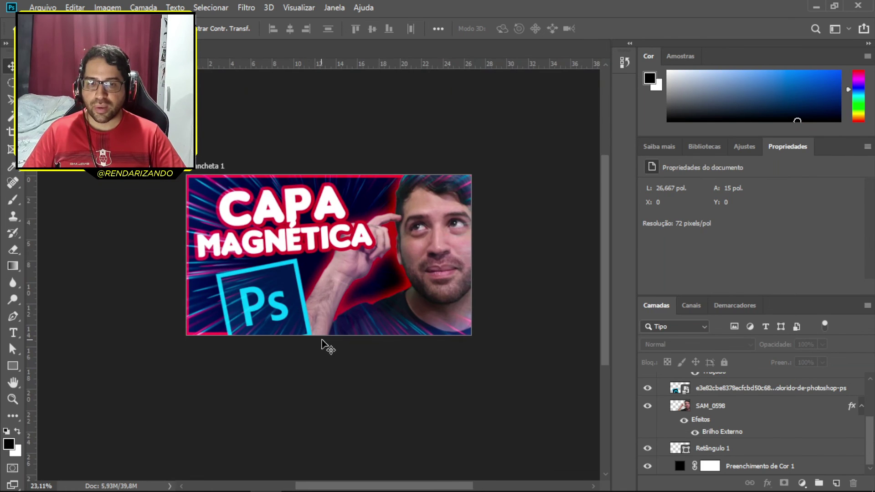
scroll(337, 319, "down", 5)
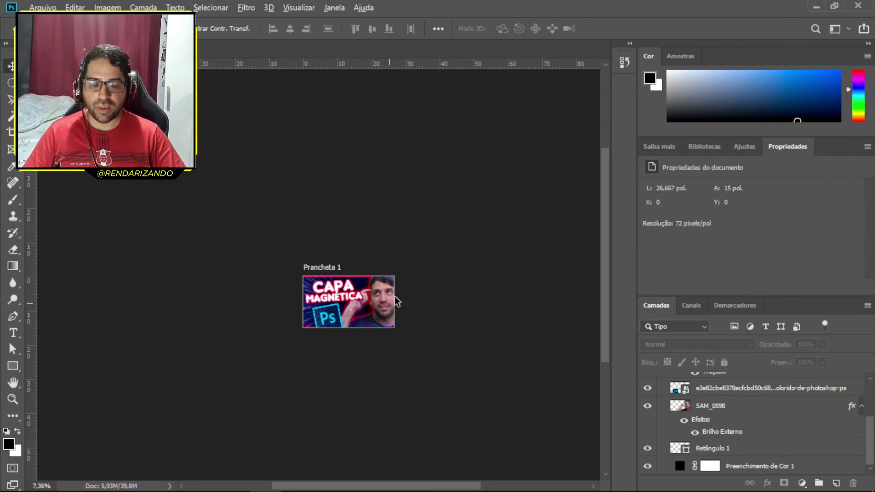
scroll(365, 306, "up", 1)
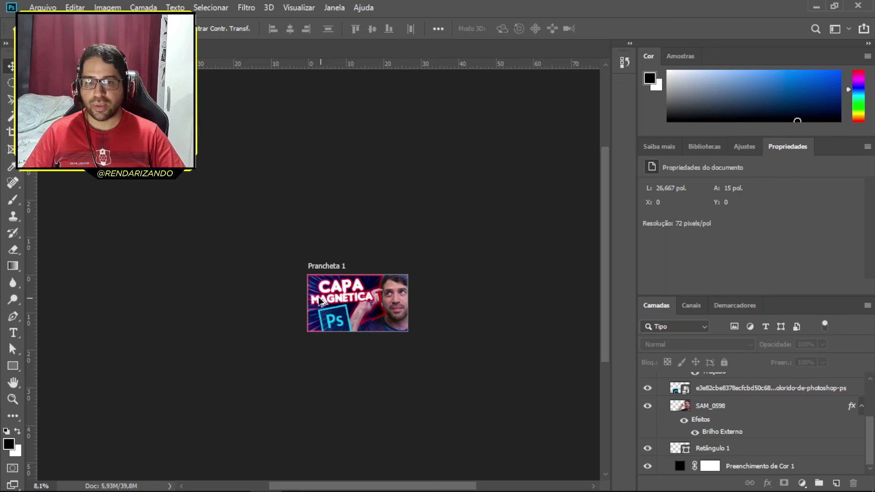
key("alt")
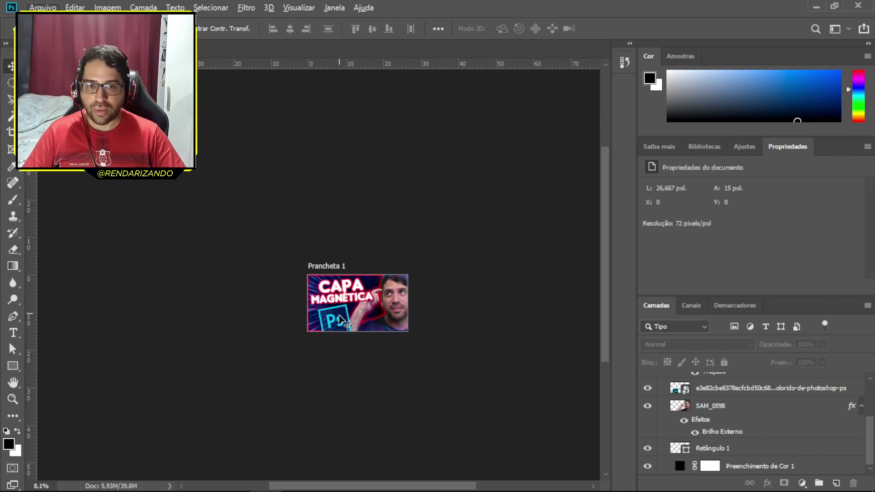
scroll(401, 319, "up", 1)
scroll(360, 337, "up", 1)
scroll(364, 314, "up", 2)
scroll(342, 323, "up", 1)
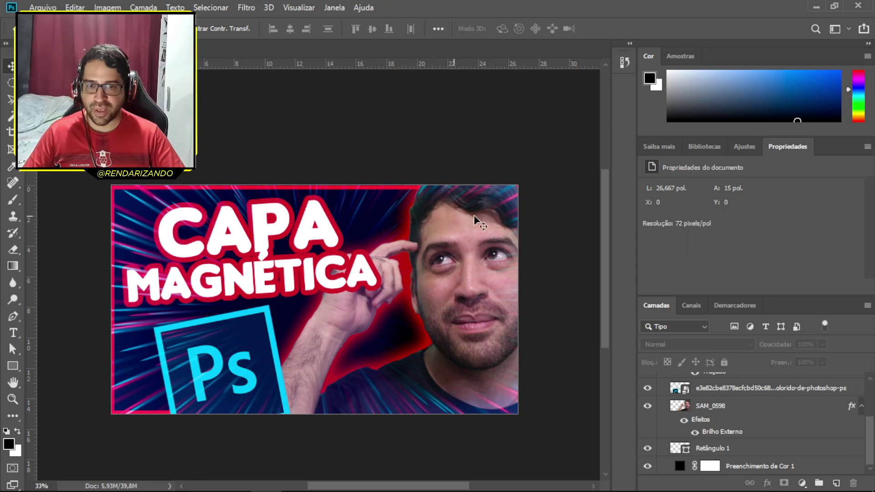
left_click(510, 222)
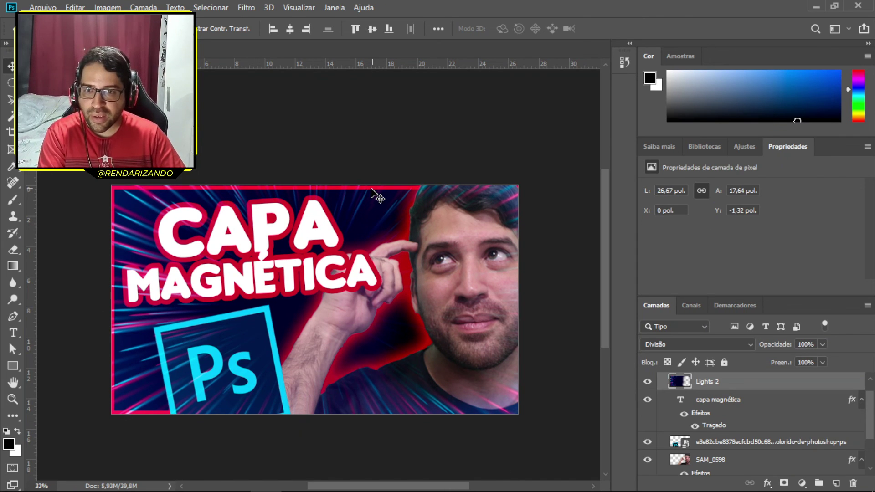
scroll(454, 300, "up", 1)
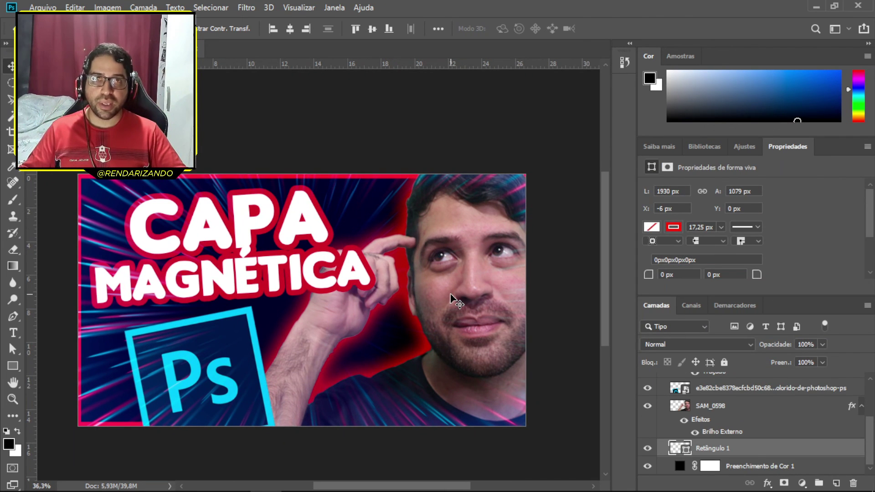